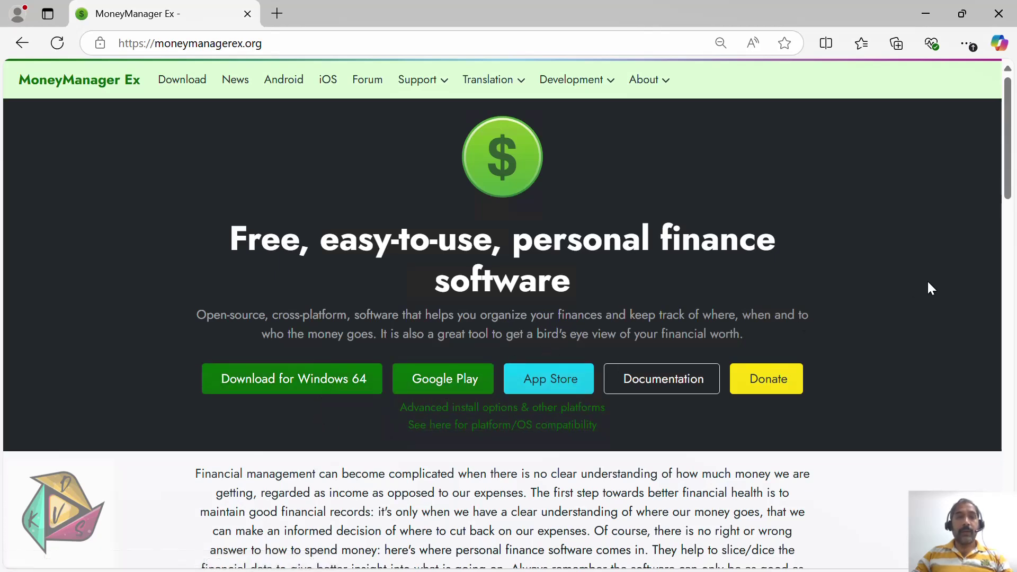
scroll(928, 282, "down", 10)
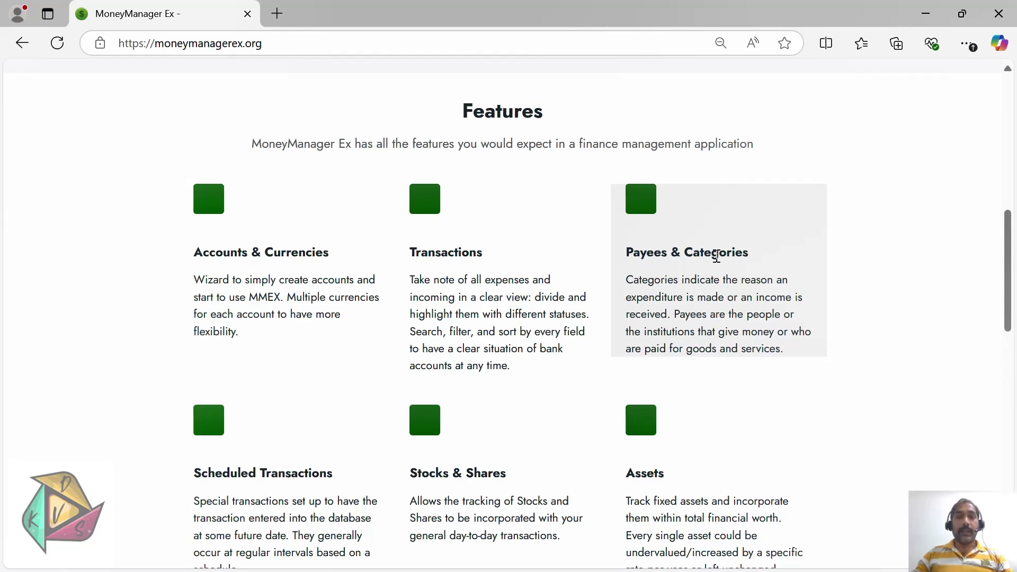
scroll(712, 292, "down", 3)
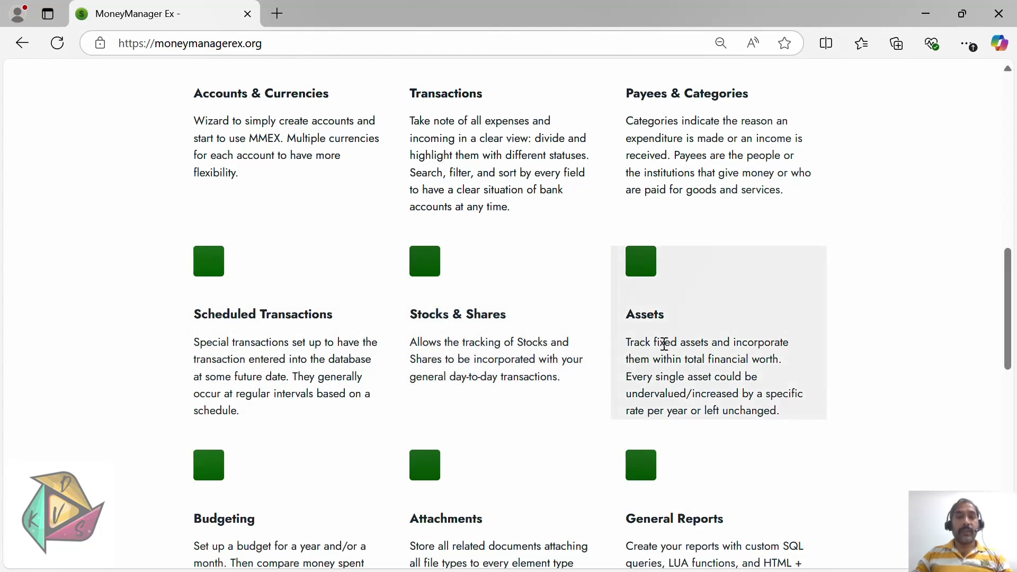
scroll(664, 344, "down", 3)
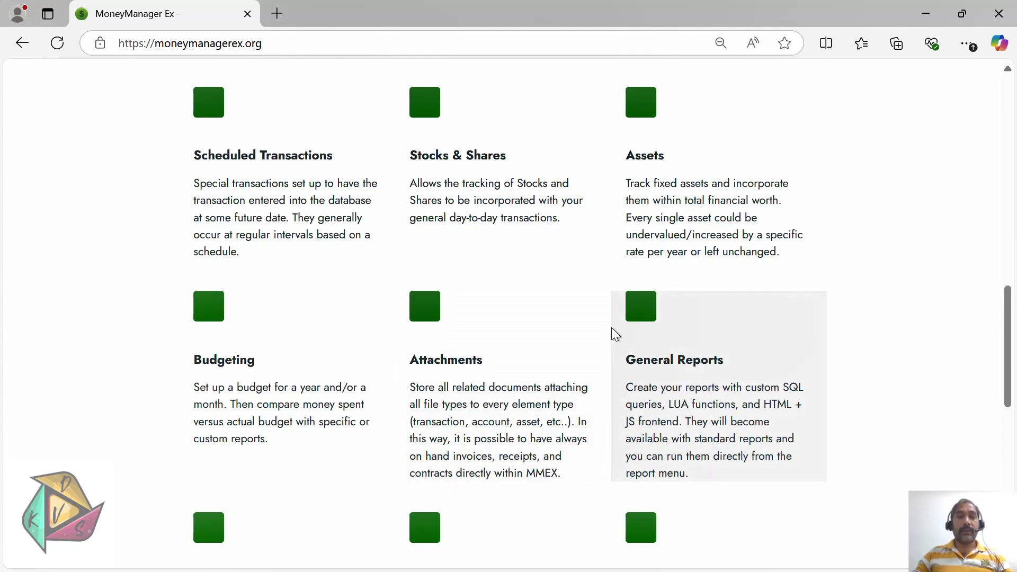
scroll(613, 335, "up", 7)
scroll(613, 331, "up", 9)
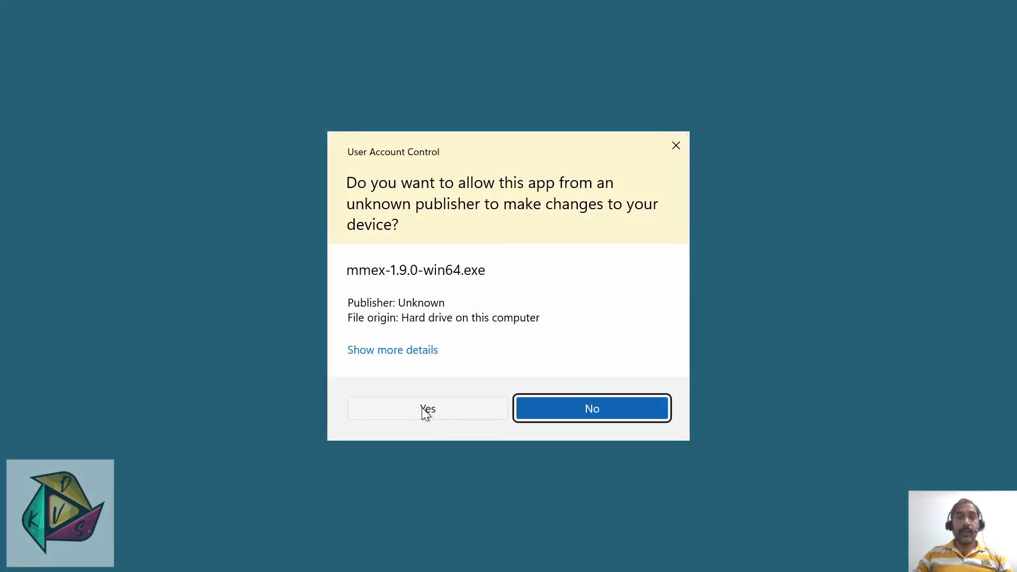
- Allow the downloaded mmex-1.9.0-win64.exe installer to make changes to the device
left_click(422, 408)
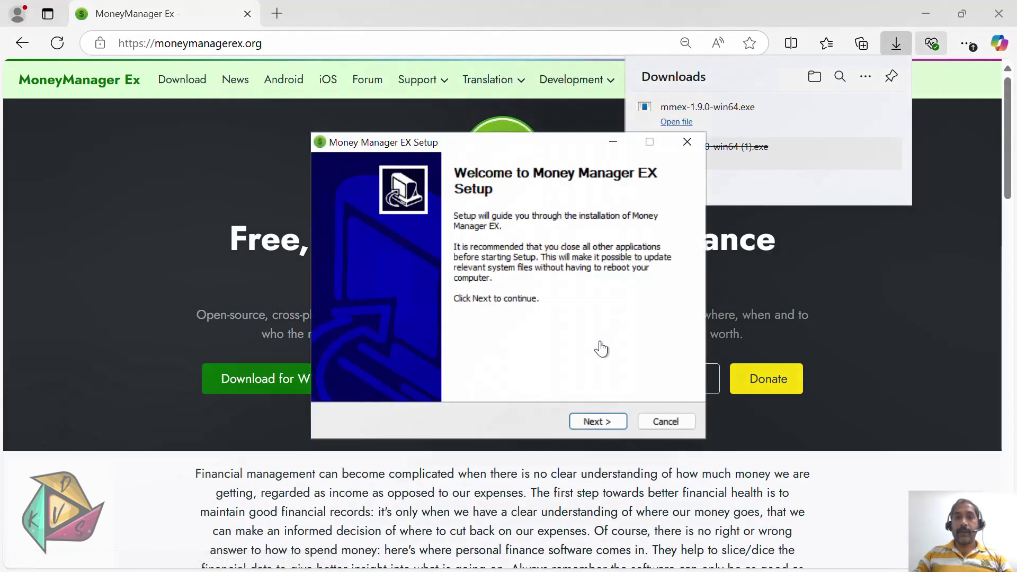
- Accept the licence and install Money Manager EX into C:\Program Files\Money Manager EX with default shortcuts
left_click(591, 421)
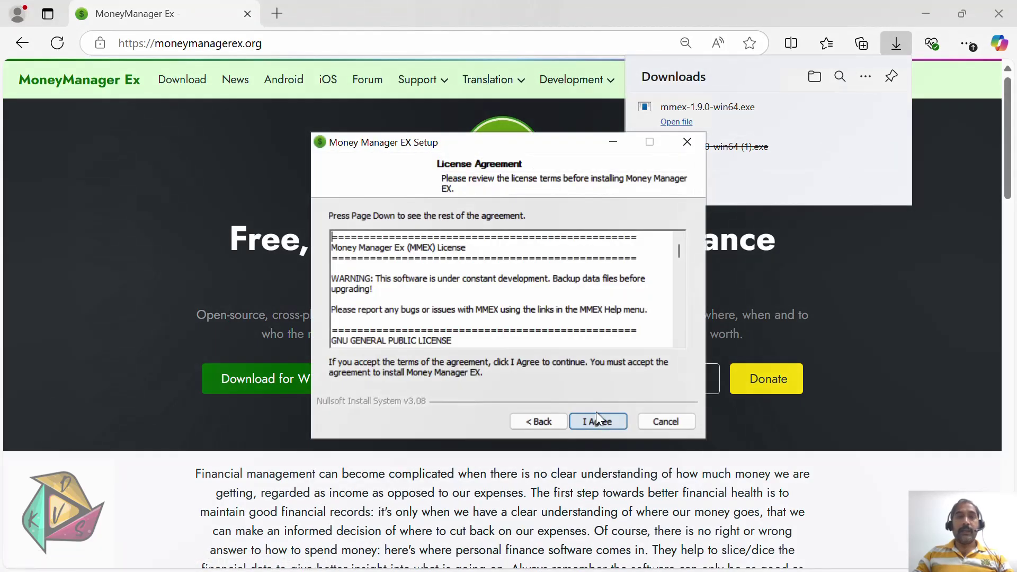
left_click(925, 13)
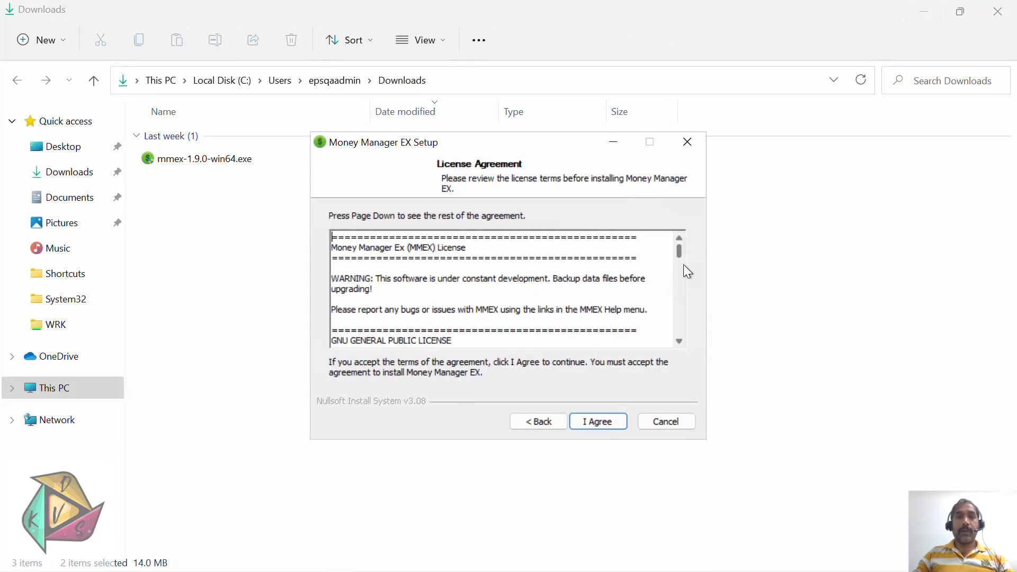
left_click(597, 424)
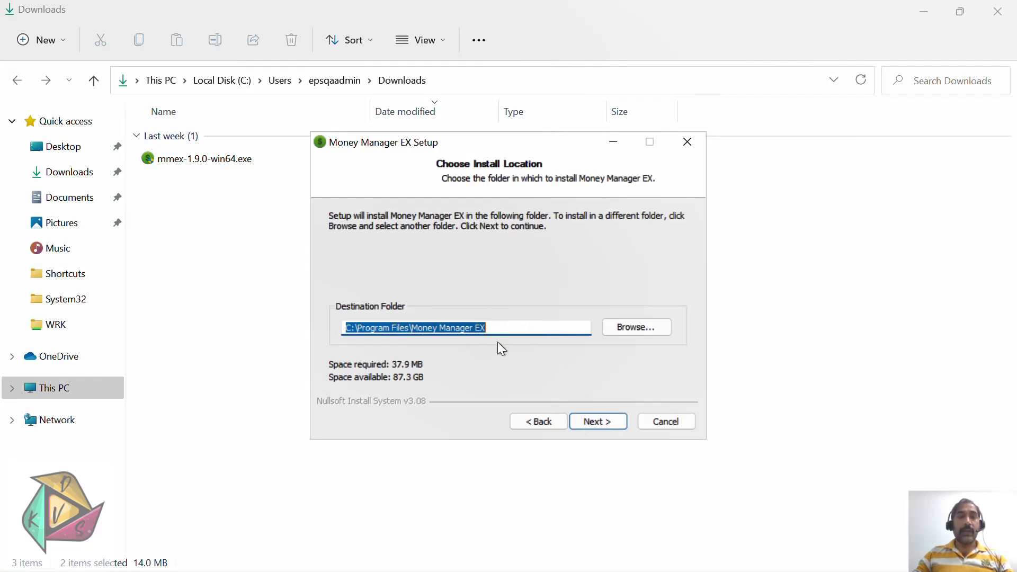
left_click(602, 428)
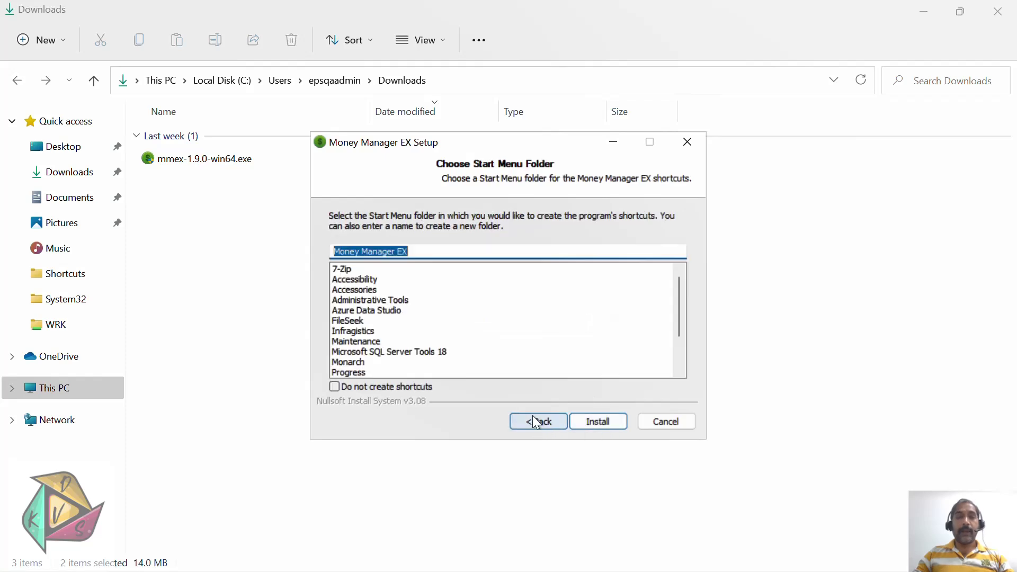
left_click(600, 427)
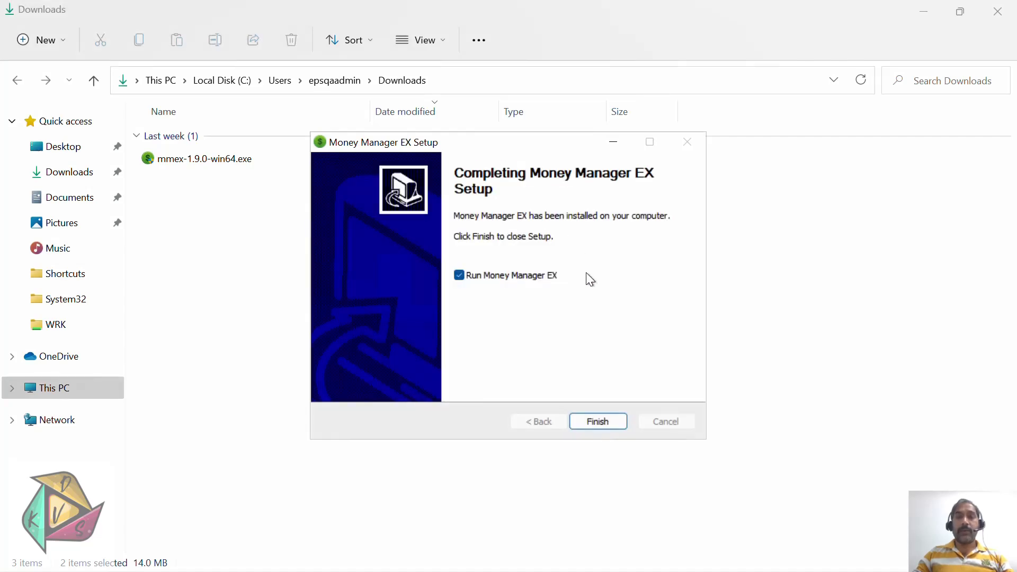
left_click(924, 12)
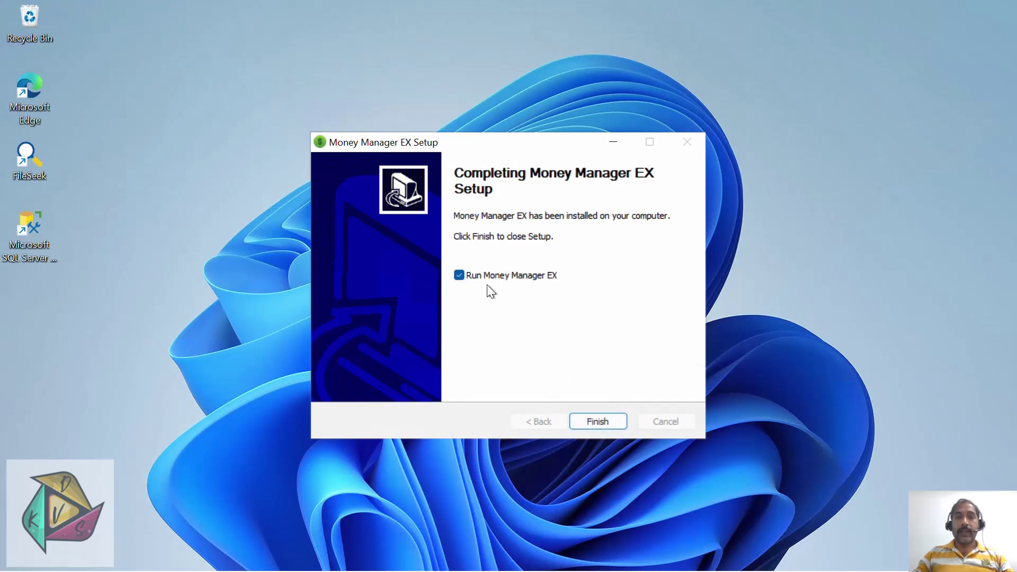
- Finish setup with Run Money Manager EX checked to launch the program
left_click(603, 424)
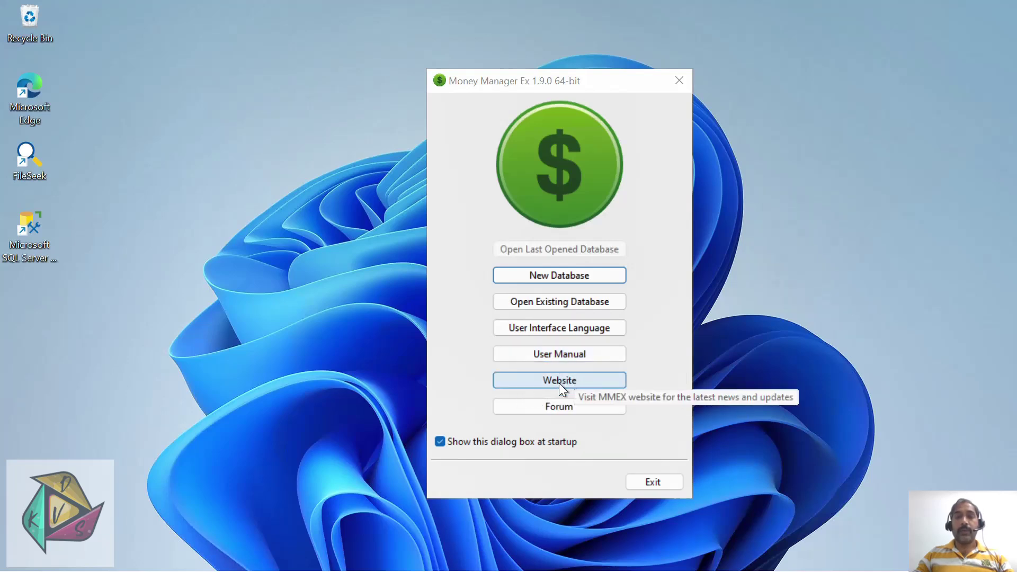
- Create a new database file named MMEX_Demo_DB in the Downloads folder
left_click(545, 276)
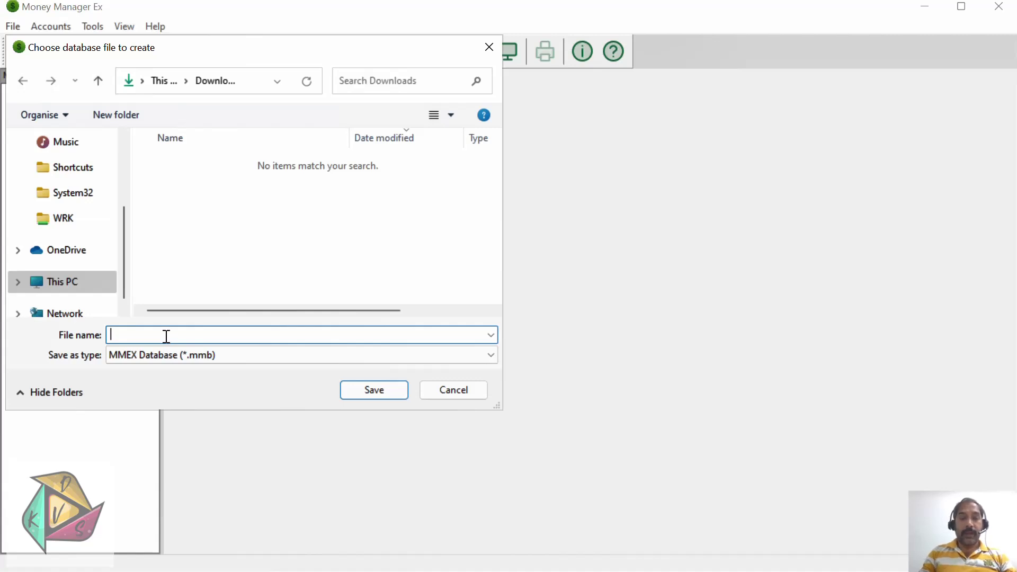
type("Demo")
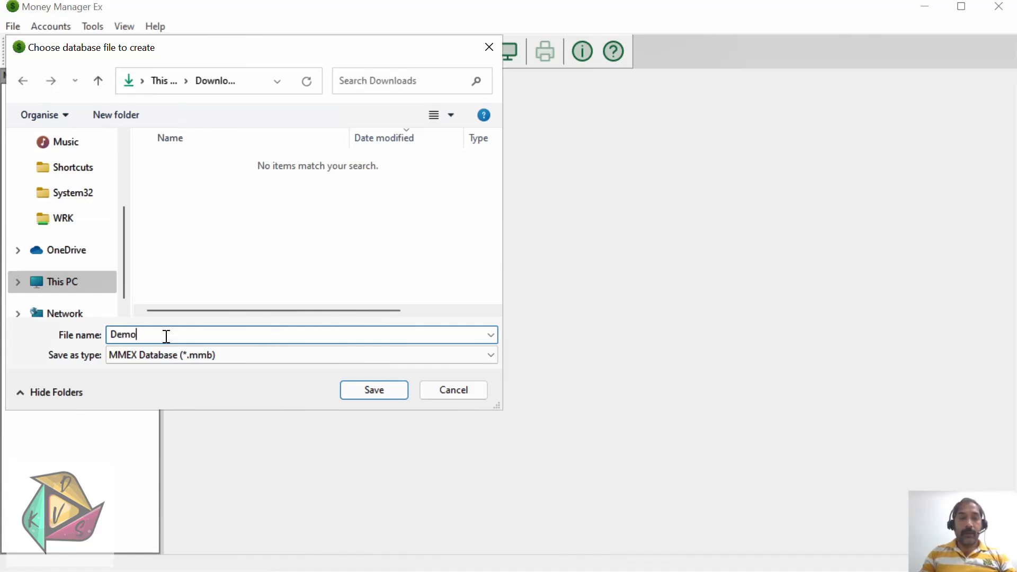
type("_")
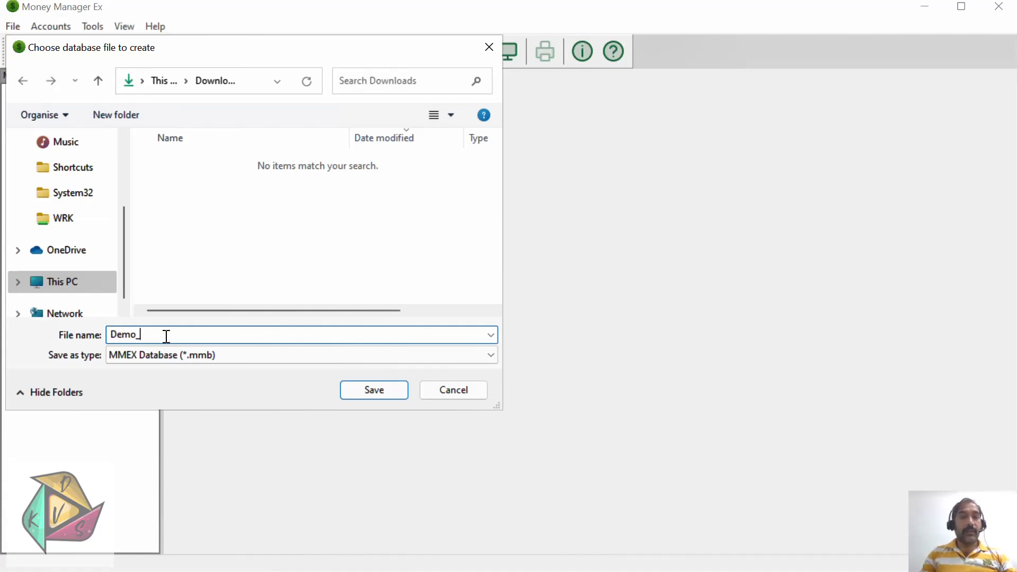
type("DB")
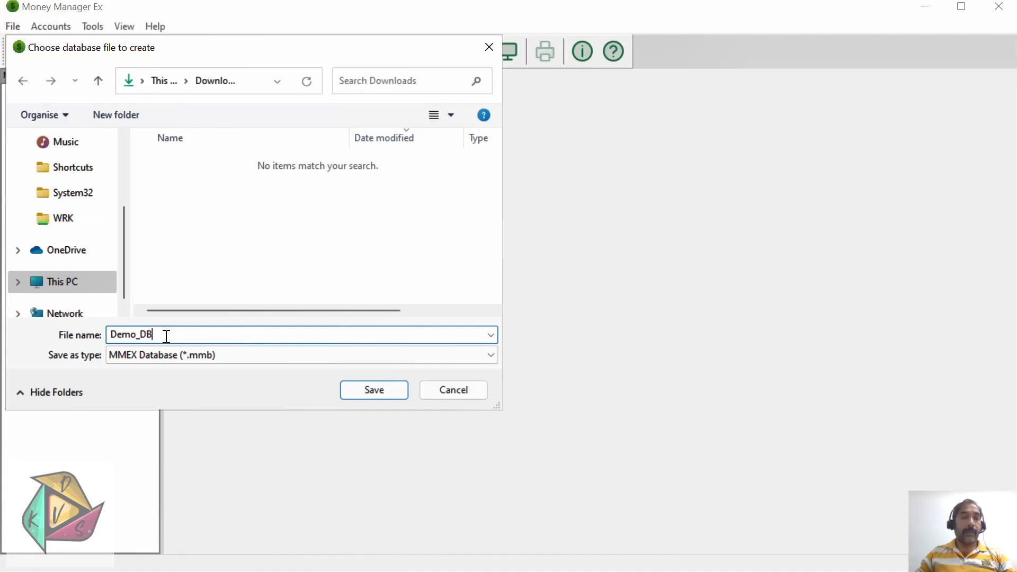
key("Home")
type("MMEX")
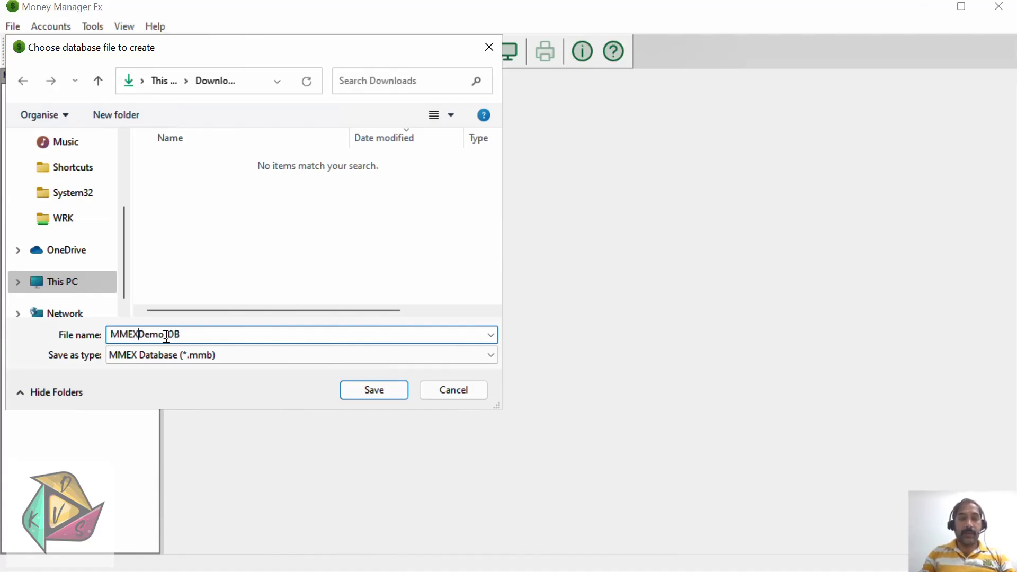
type("_")
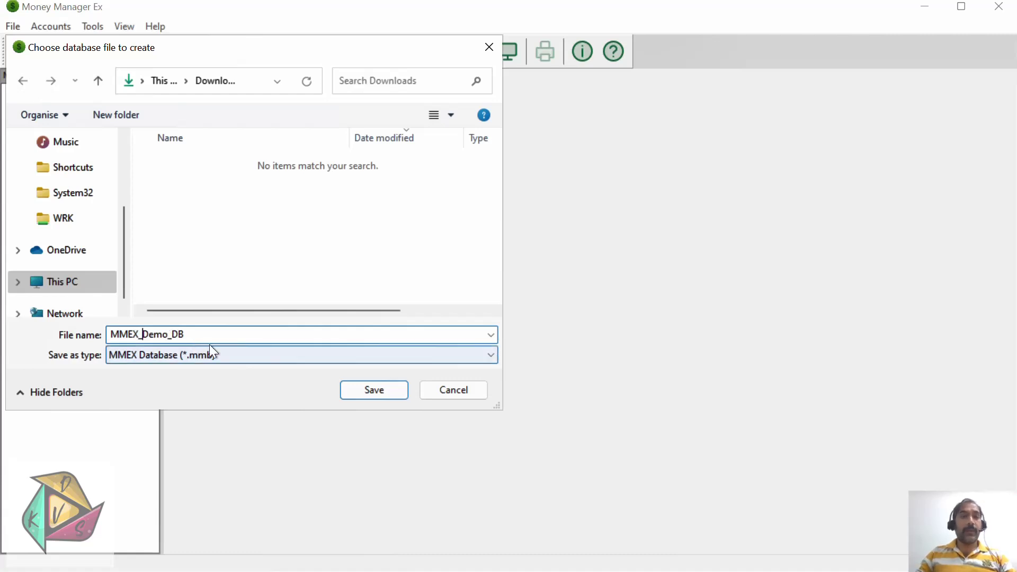
left_click(363, 393)
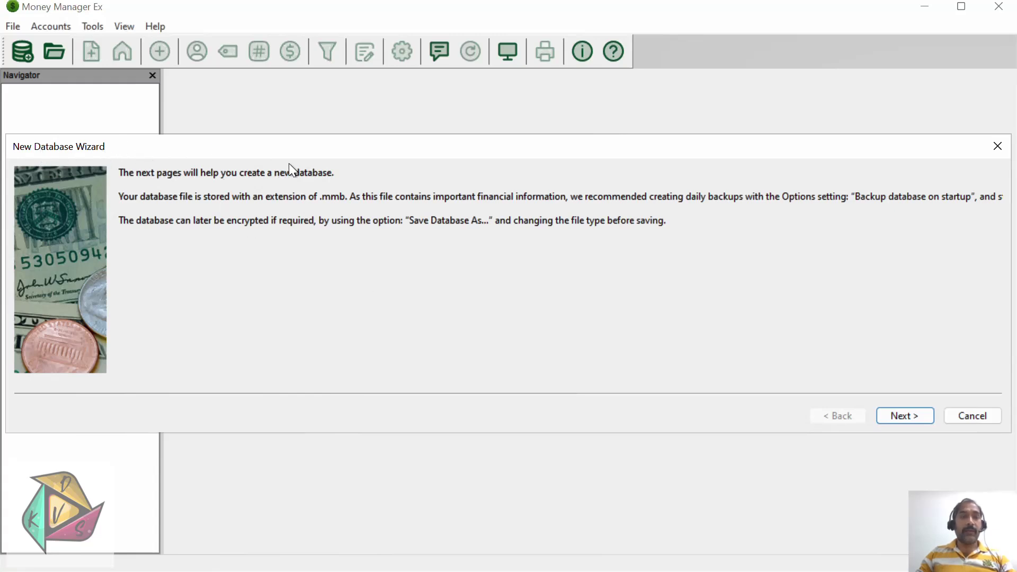
- Choose Indian rupee as the database's base currency
left_click(902, 417)
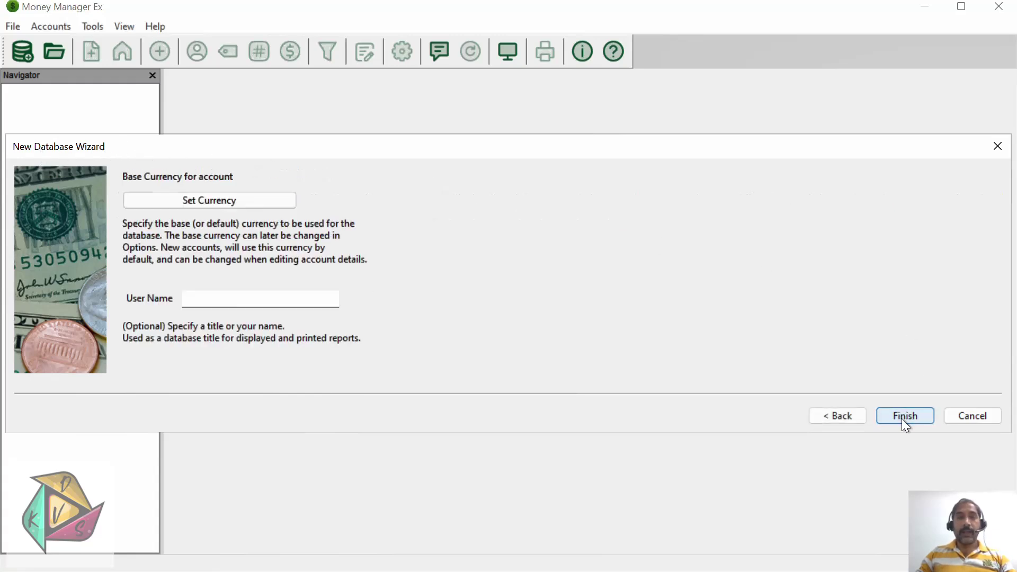
left_click(229, 205)
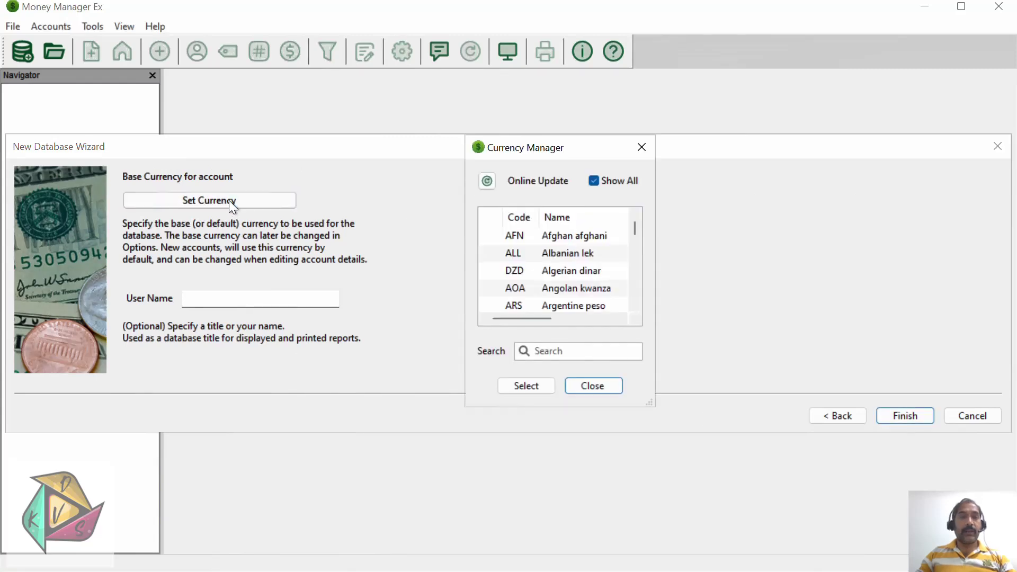
left_click(543, 350)
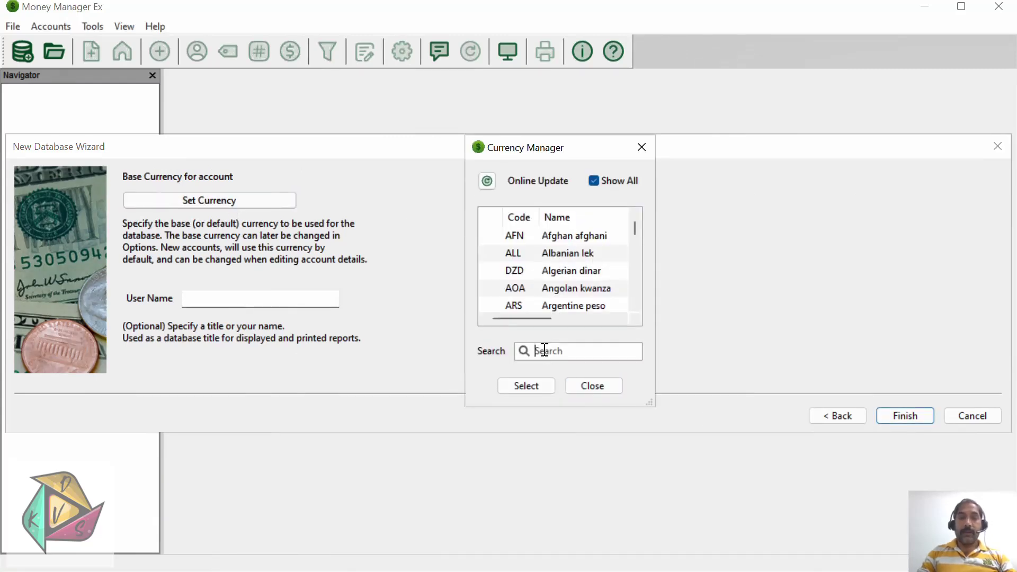
type("ind")
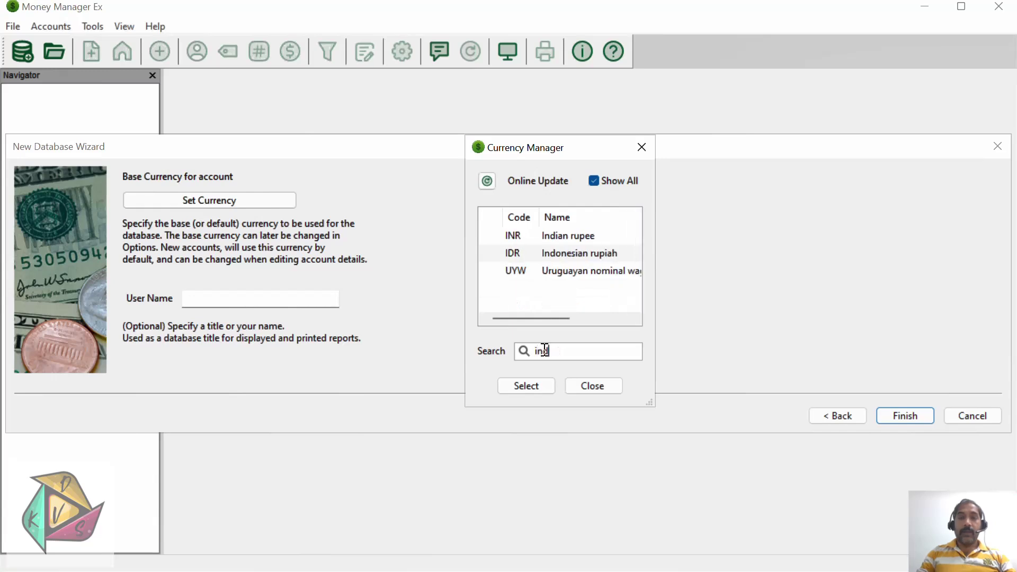
left_click(572, 234)
left_click(529, 387)
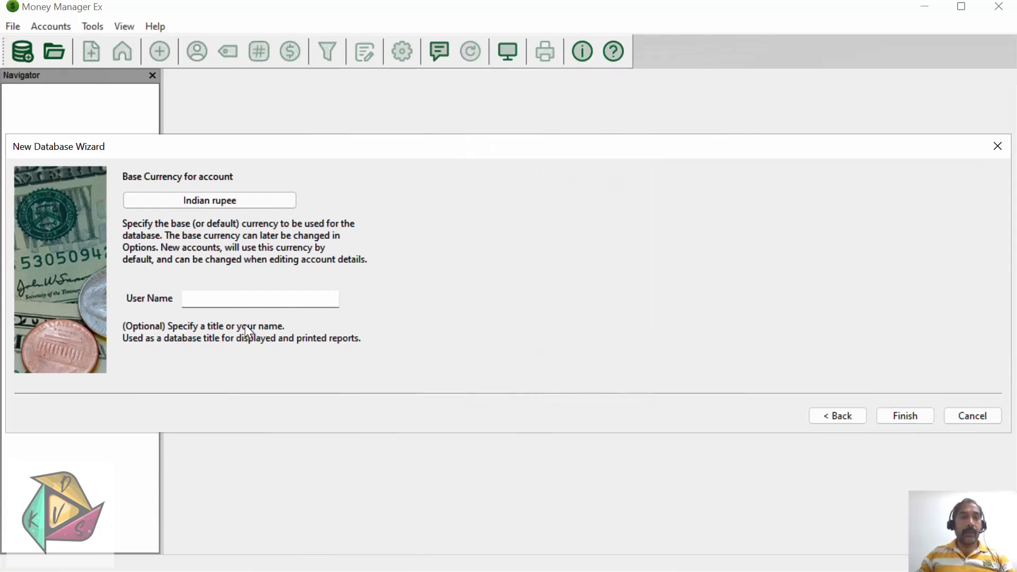
- Enter a demo user name and finish the New Database Wizard
left_click(238, 297)
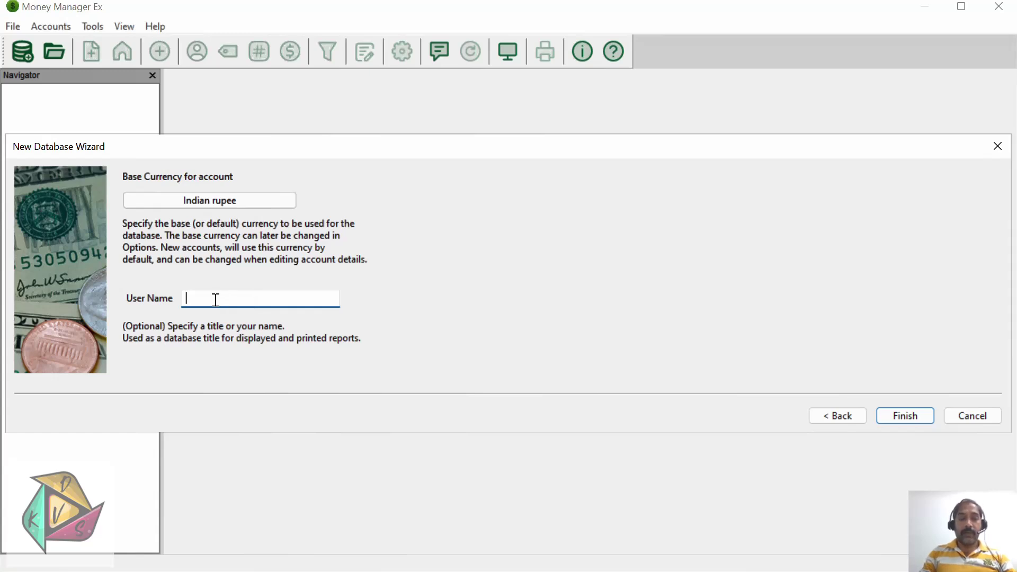
type("MMEXD")
type("emo User")
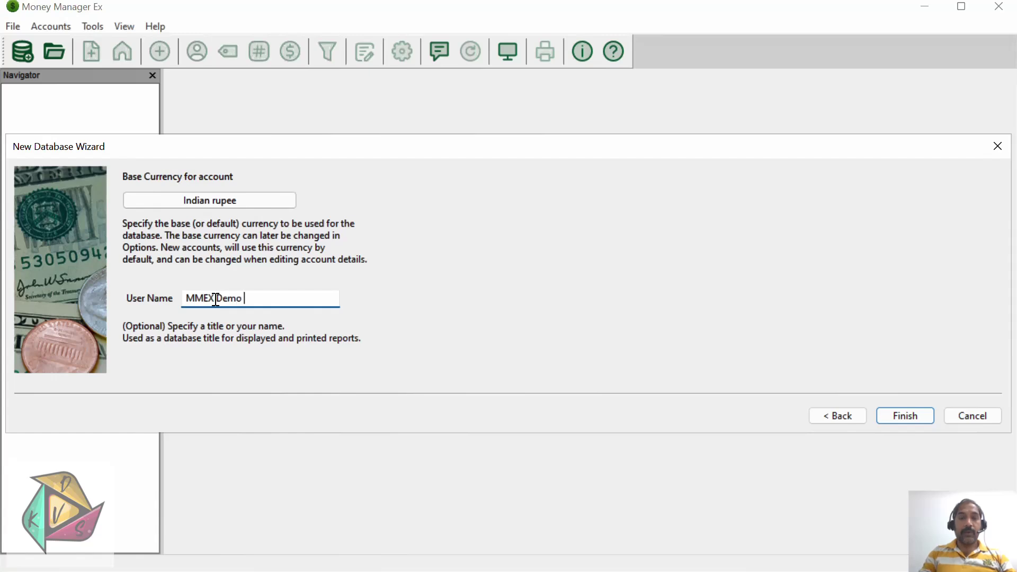
left_click(901, 418)
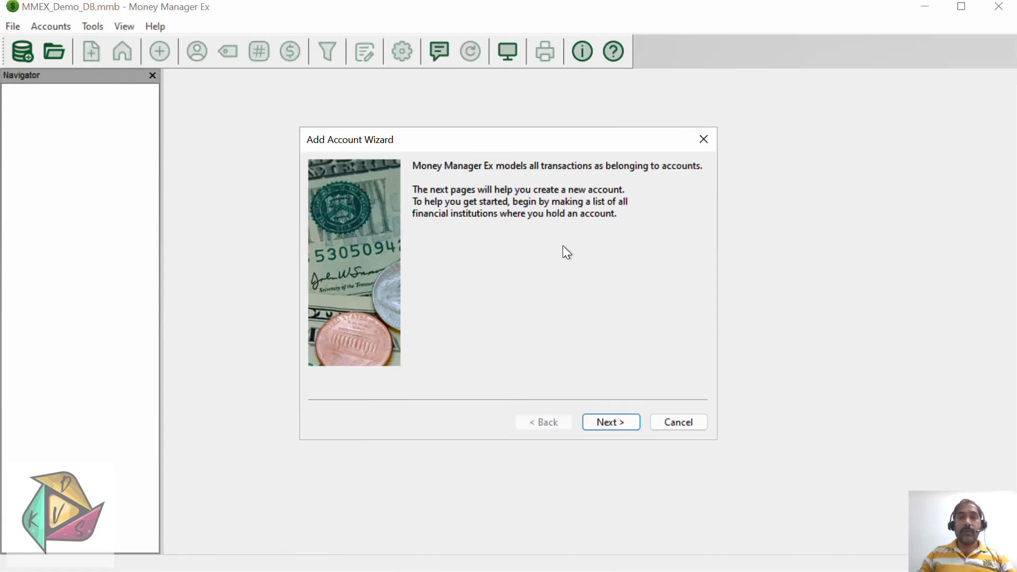
- Advance the Add Account Wizard to the Type of Account page and list the account types
left_click(609, 426)
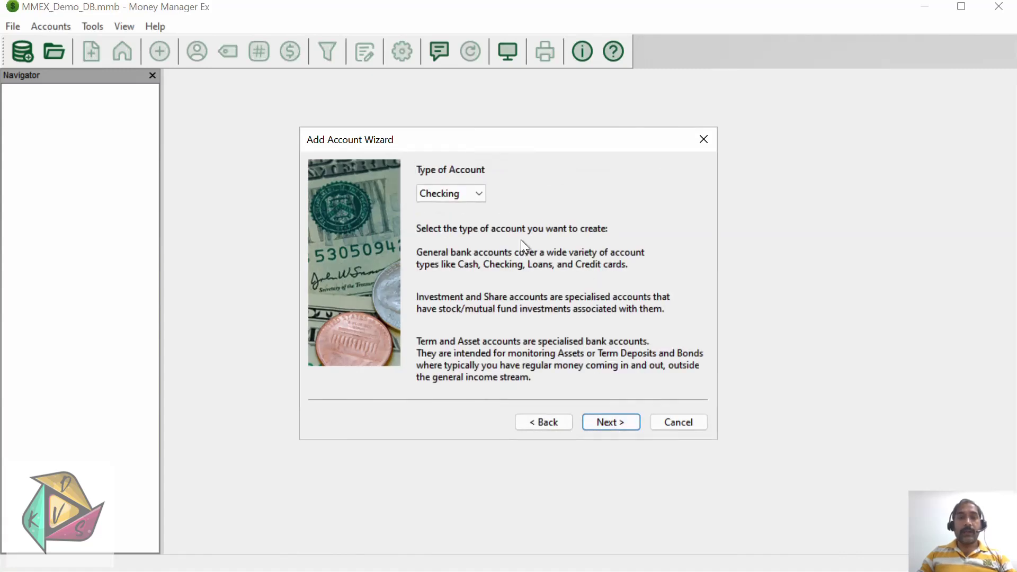
left_click(478, 193)
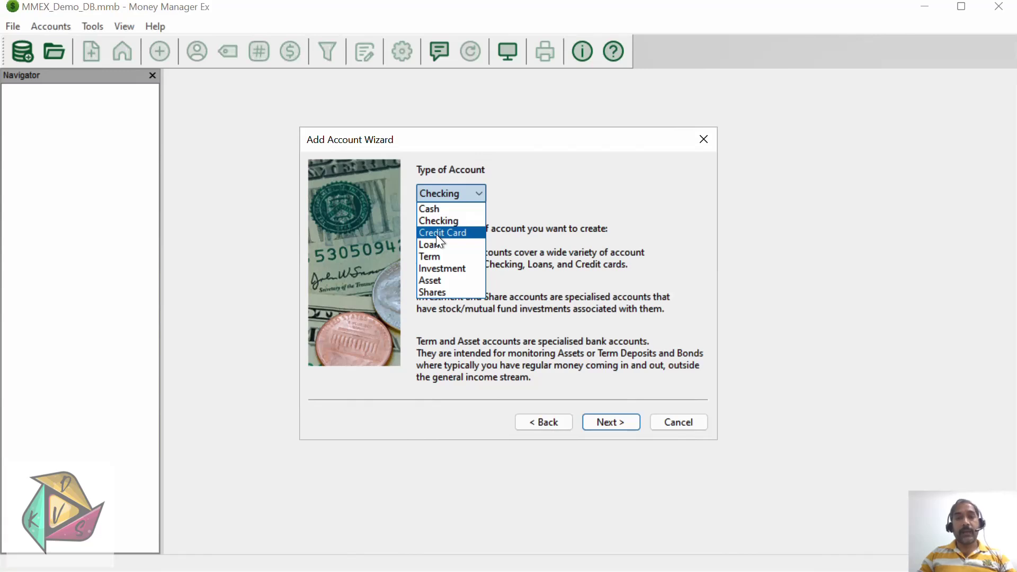
- Create a Cash account named 'My Wallet'
left_click(453, 209)
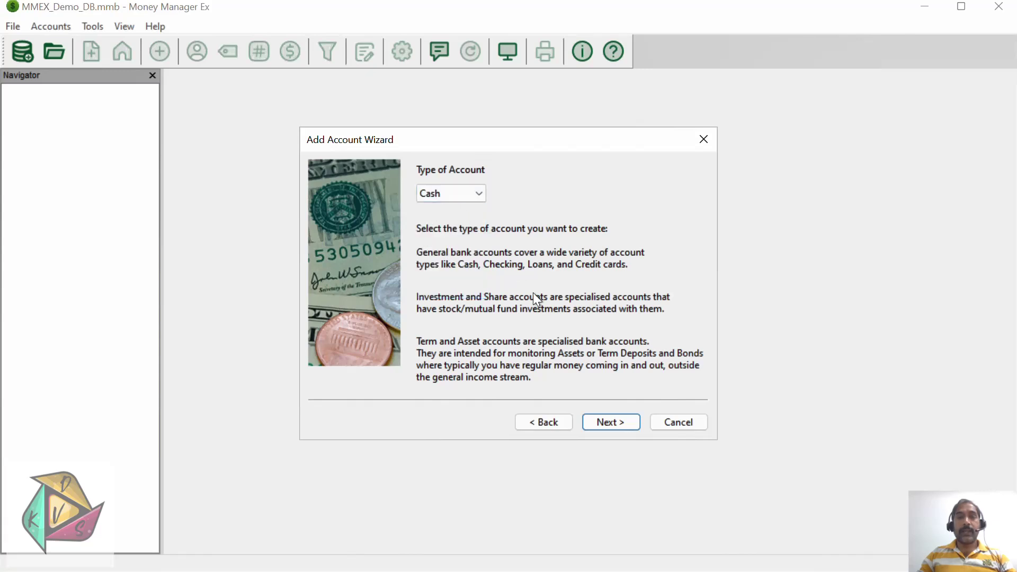
left_click(612, 424)
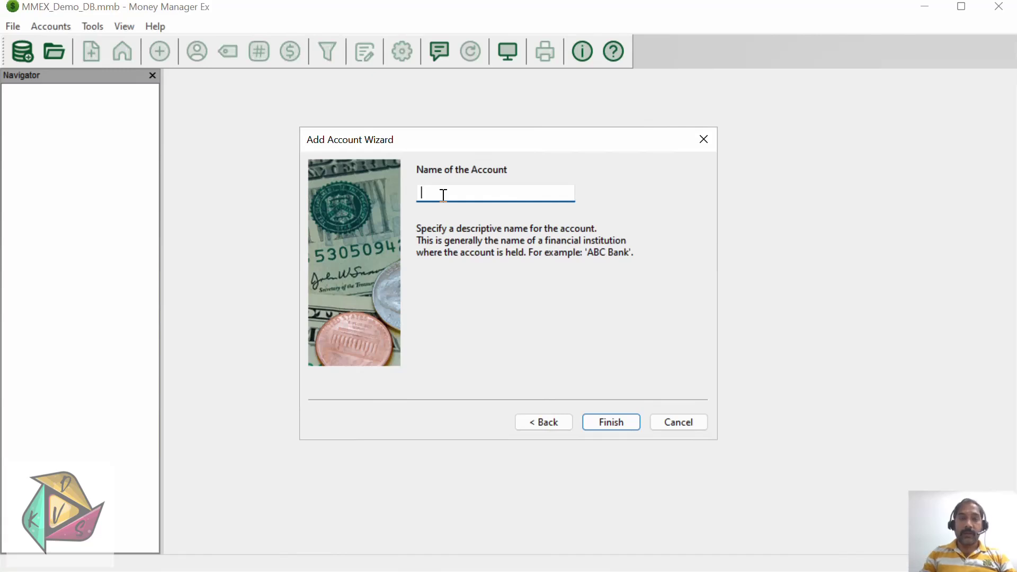
type("My Wallet")
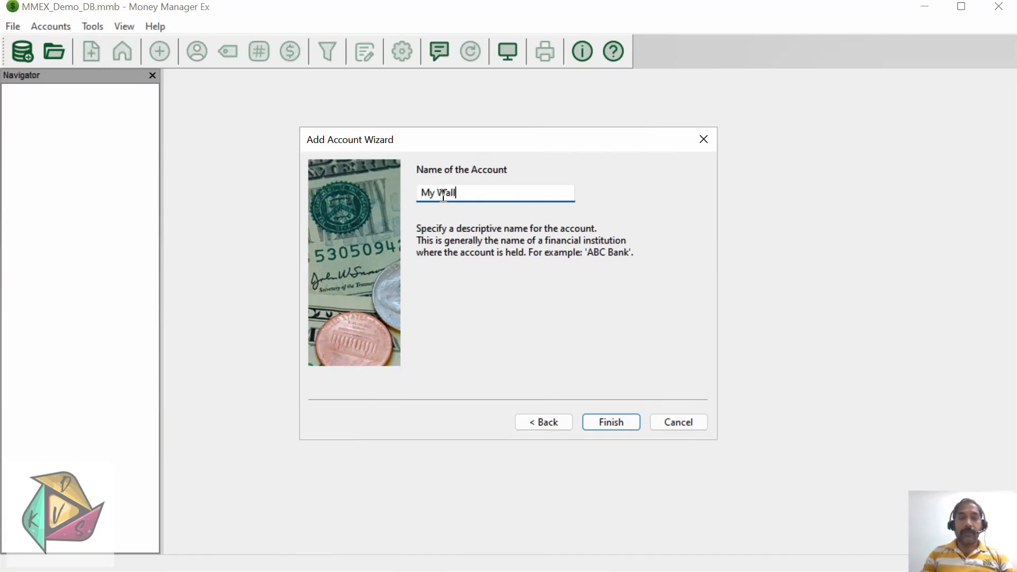
left_click(610, 422)
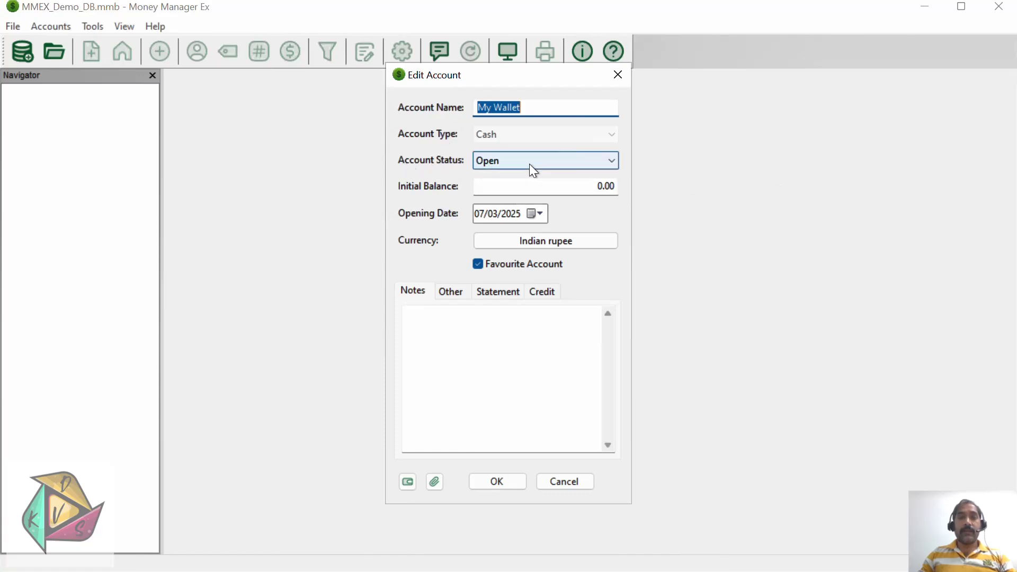
- Give My Wallet an initial balance of 1000 and save the account details
left_click(567, 185)
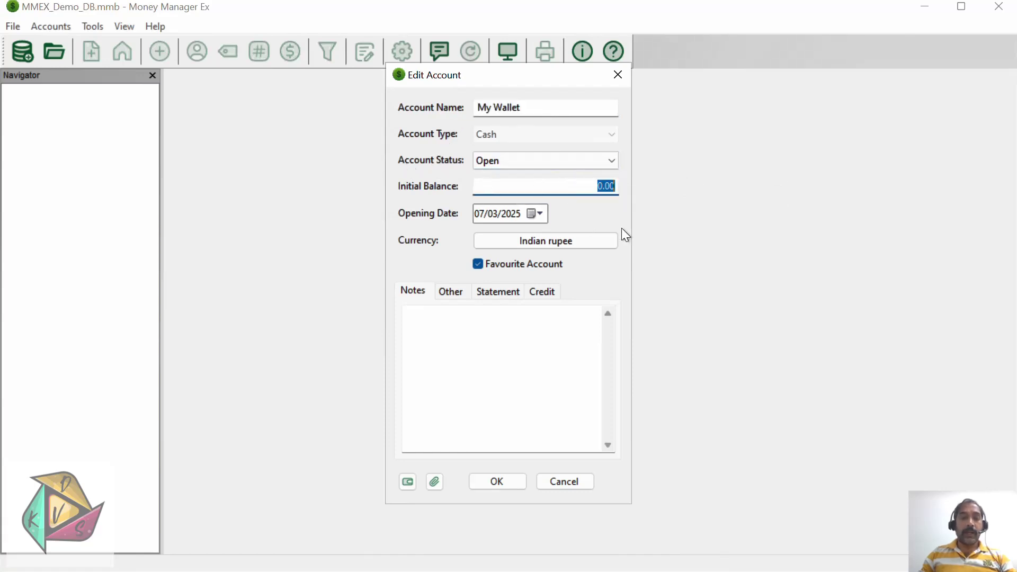
type("1000")
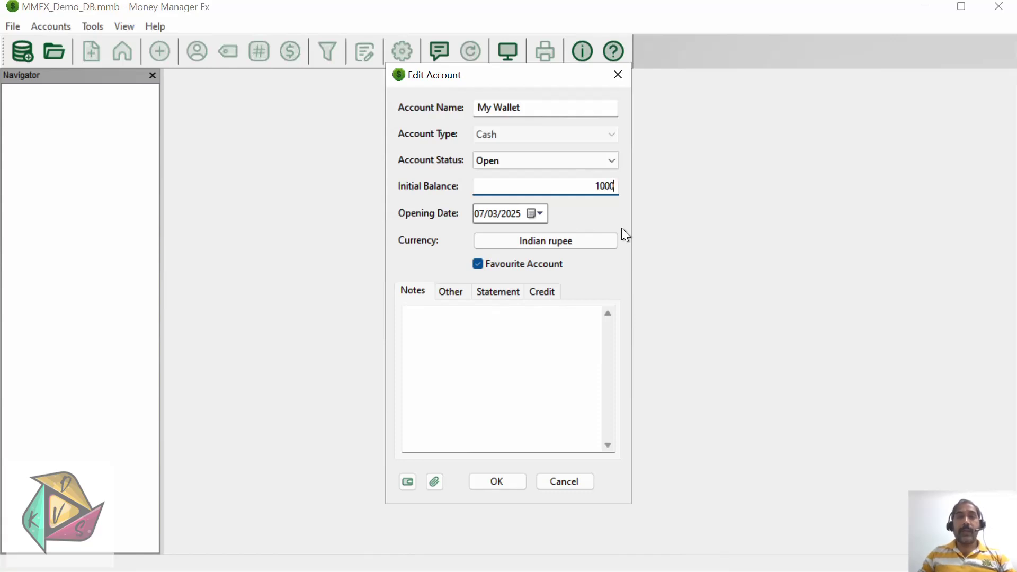
key("Tab")
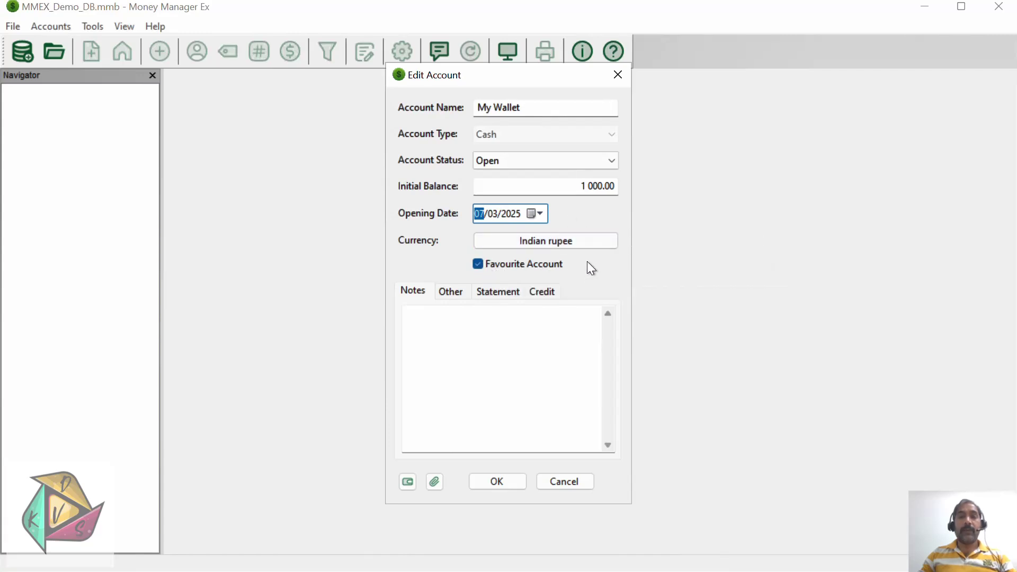
left_click(428, 320)
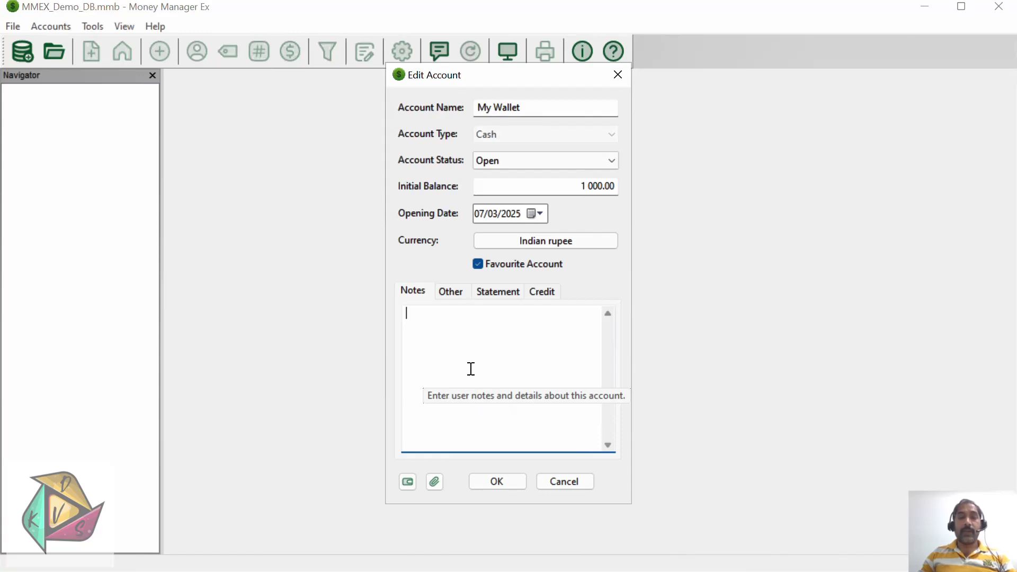
left_click(497, 483)
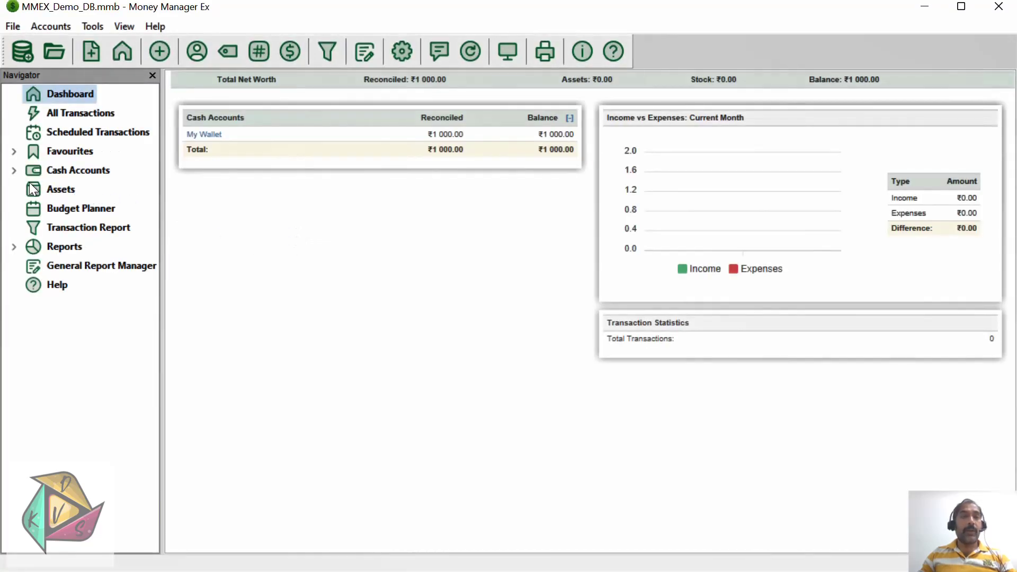
- Expand Cash Accounts in the Navigator to reveal My Wallet at ₹1 000.00
left_click(15, 171)
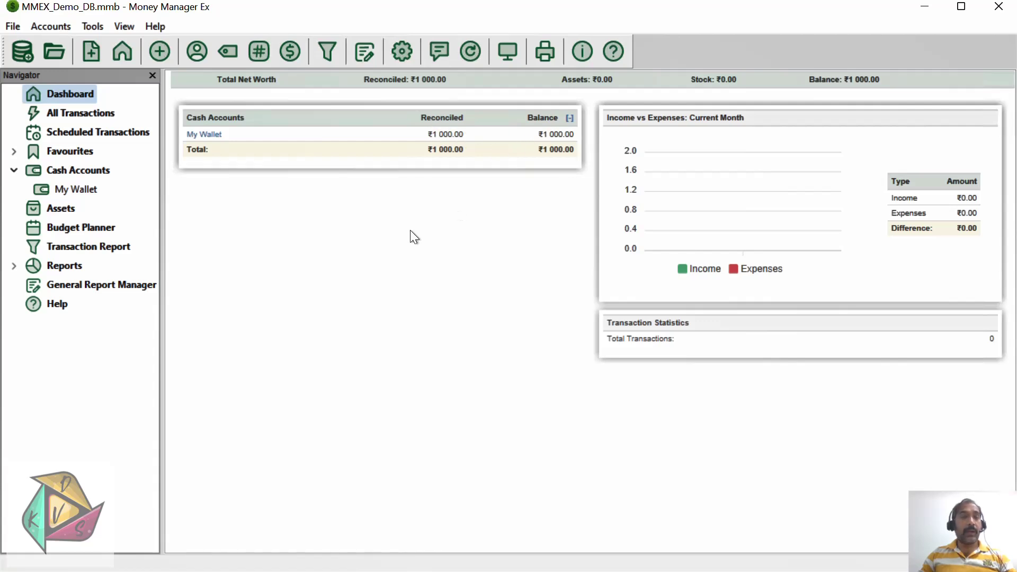
- Start another new account, keeping Checking as its account type
left_click(92, 53)
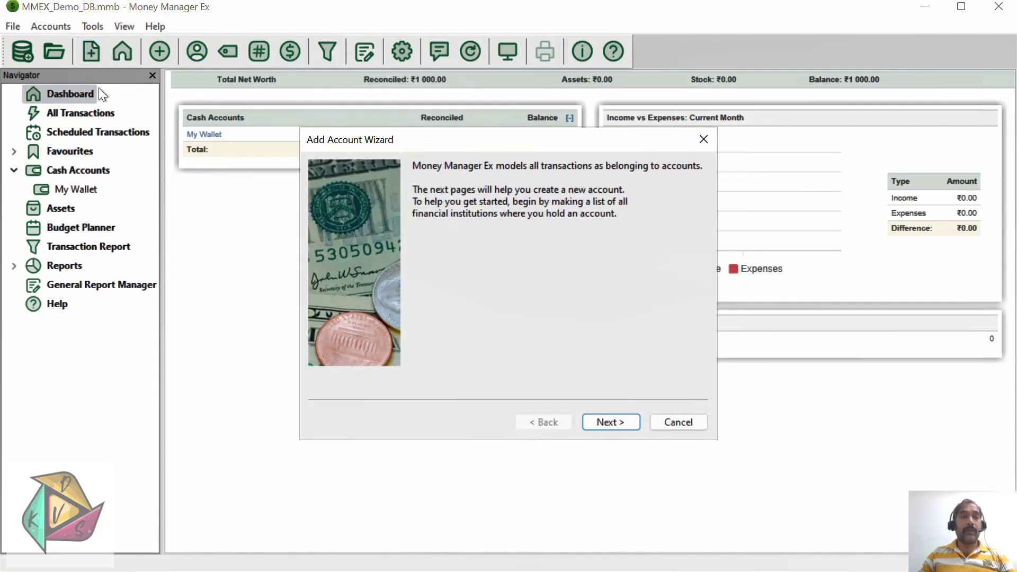
left_click(604, 424)
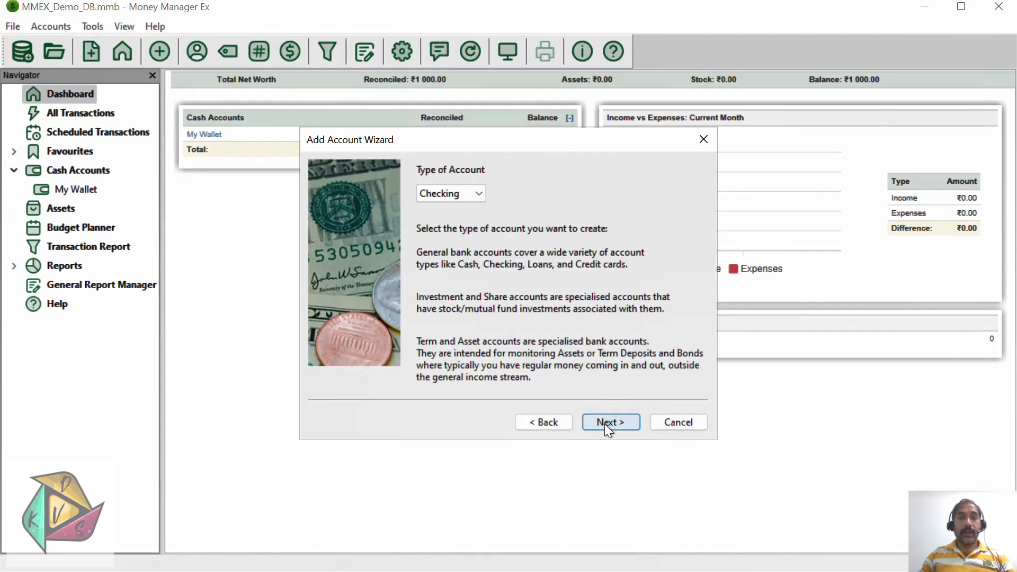
left_click(460, 196)
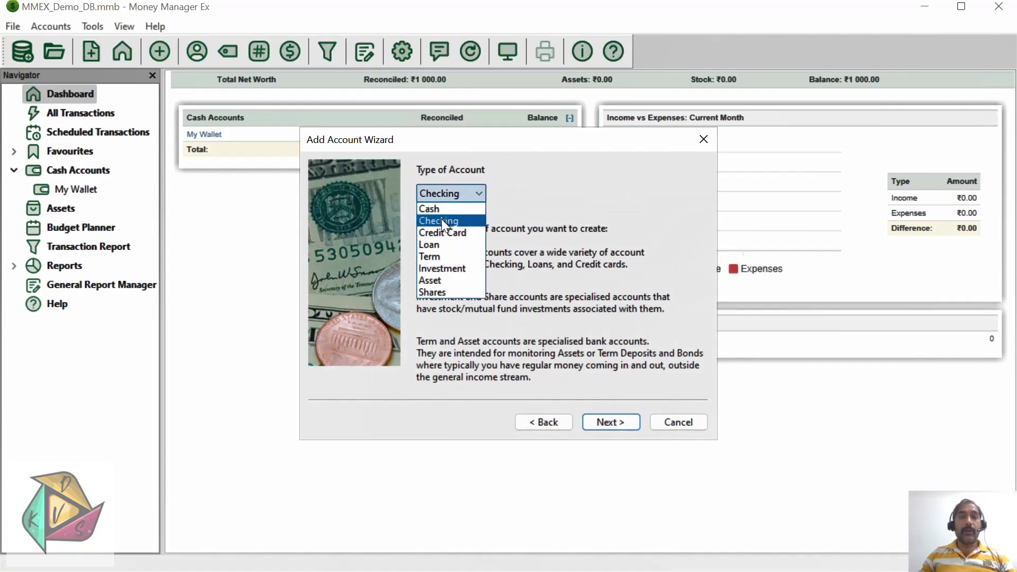
left_click(552, 198)
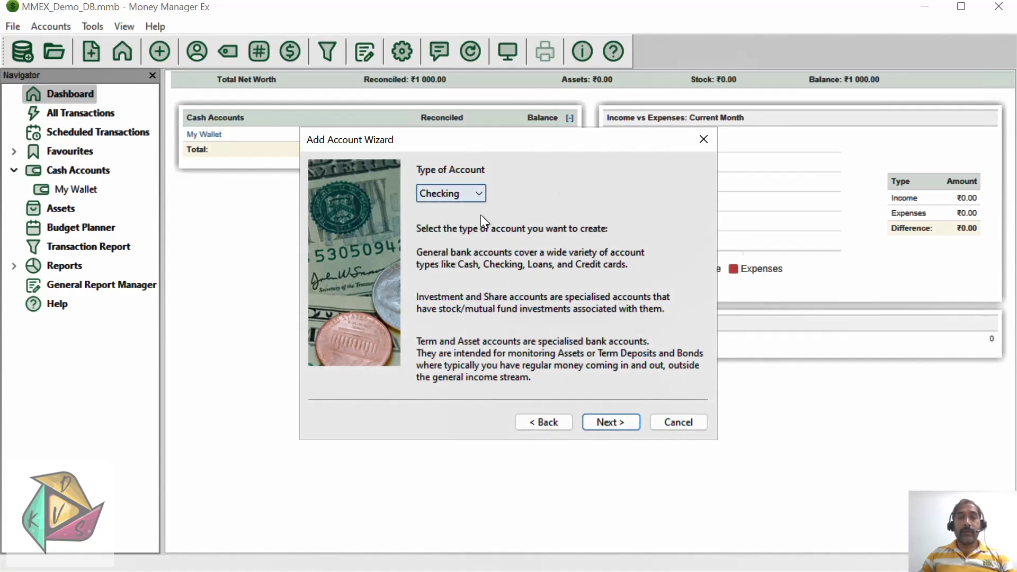
left_click(614, 425)
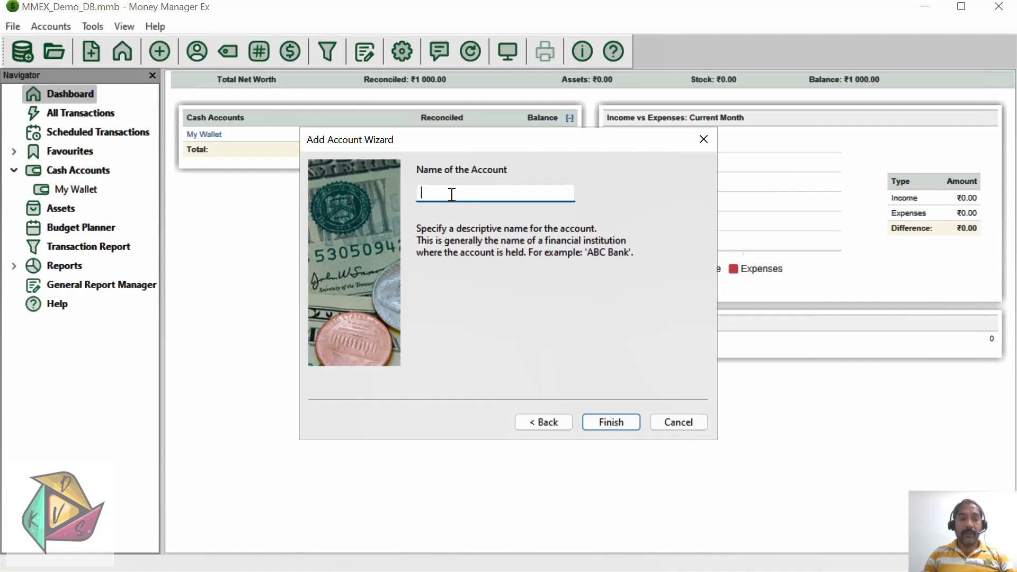
- Name the account KD Bank plus its account-number suffix, capitalising the X
type("KD Bank x1910")
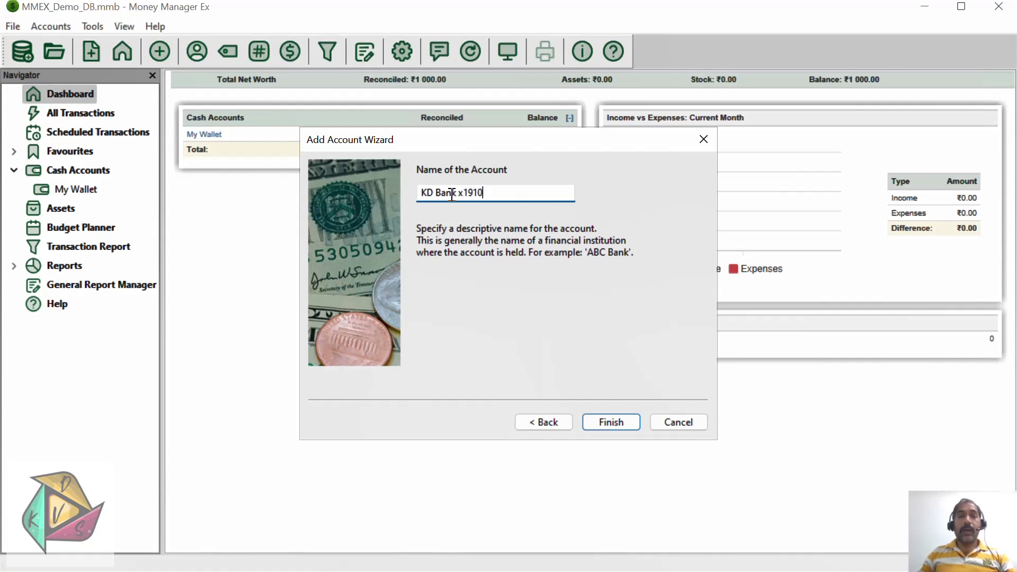
key("Left")
key("Left")
key("Left")
key("Left")
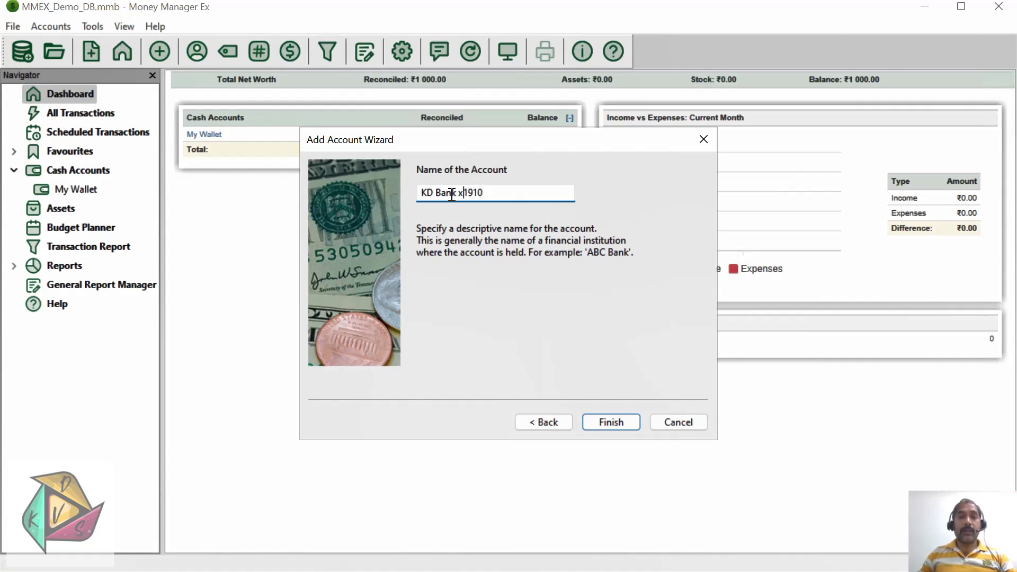
key("Left")
key("shift+Right")
type("X")
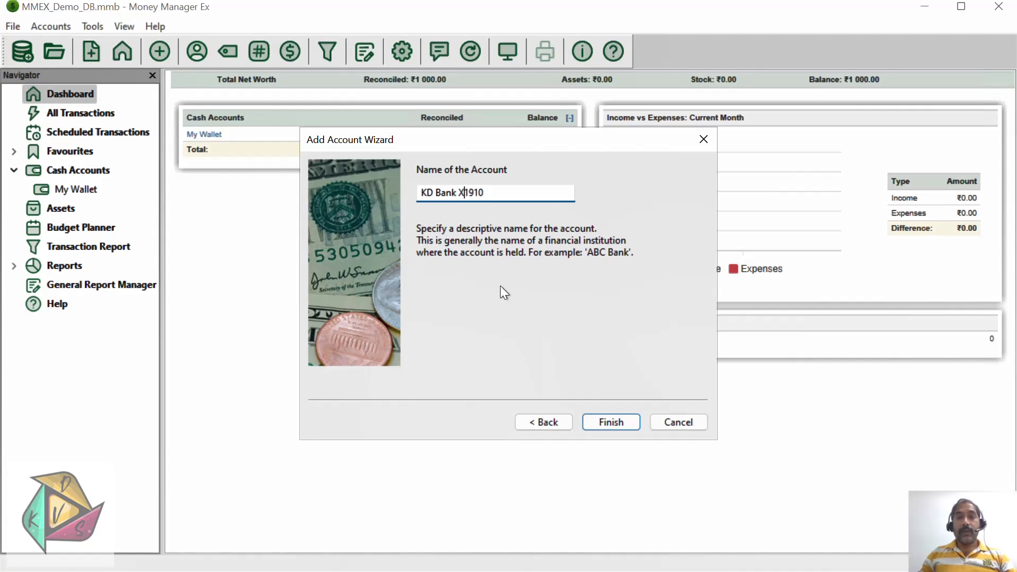
- Finish the wizard and give KD Bank X1910 an initial balance of 100
left_click(609, 422)
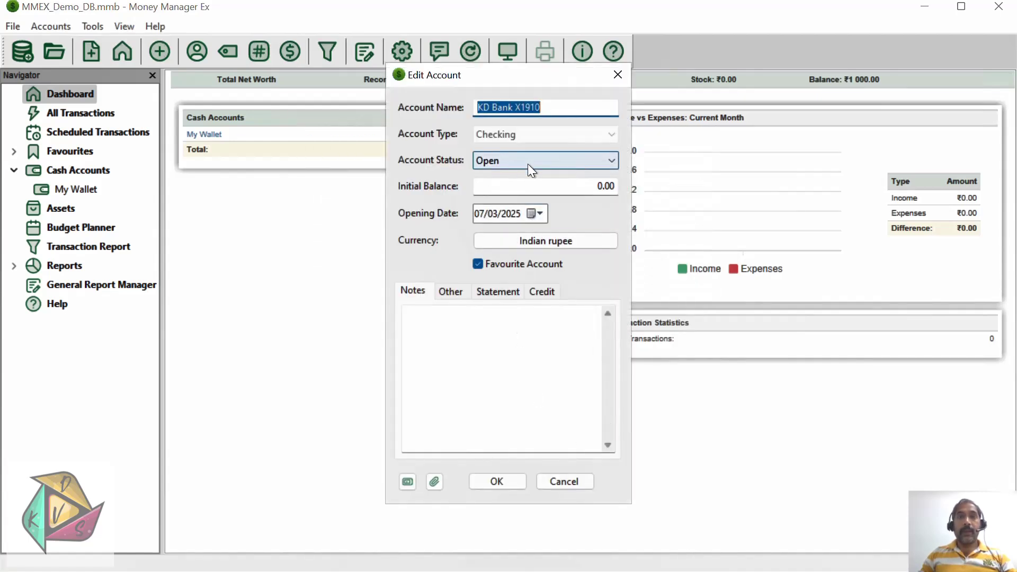
left_click(555, 185)
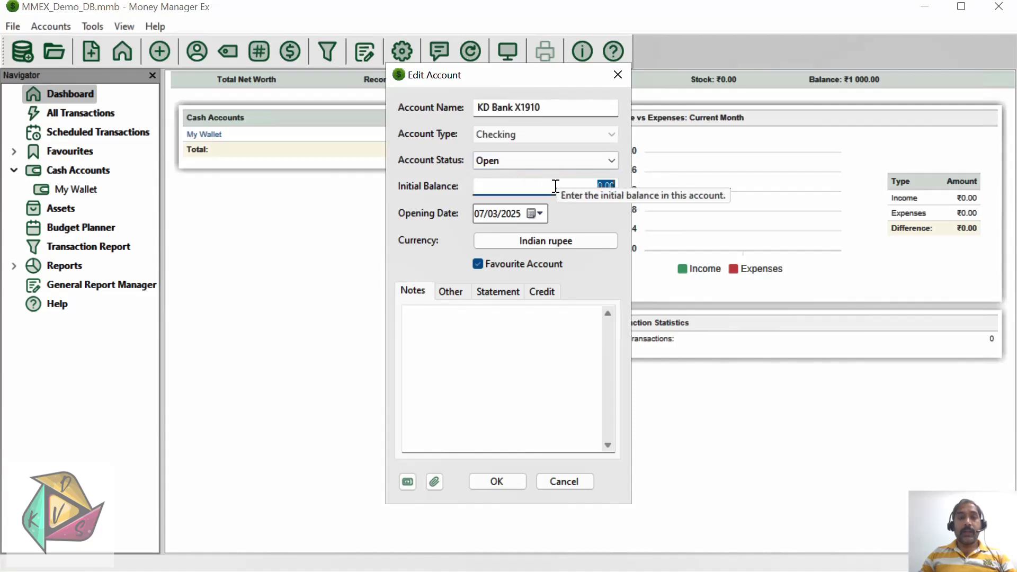
type("100")
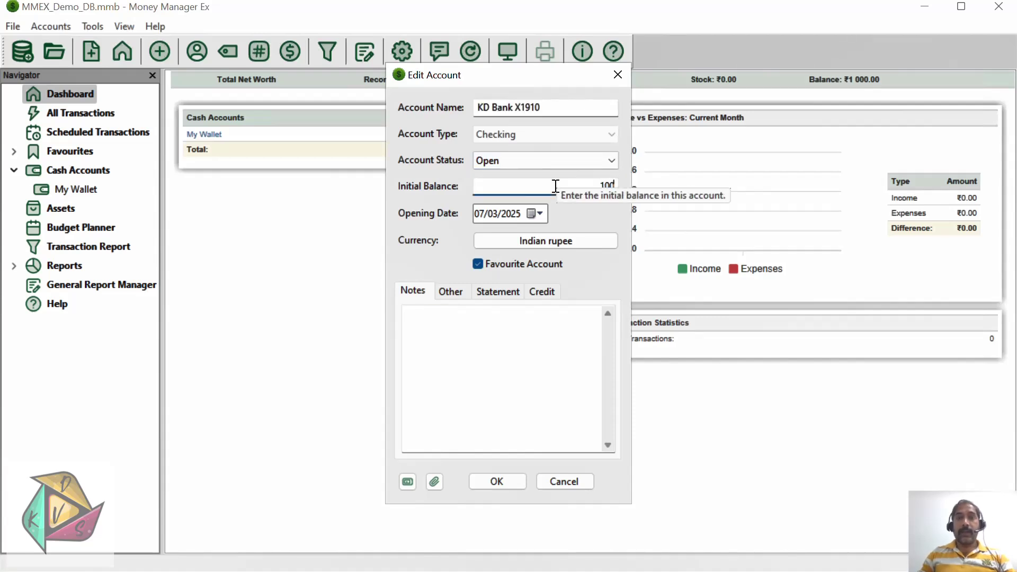
key("Tab")
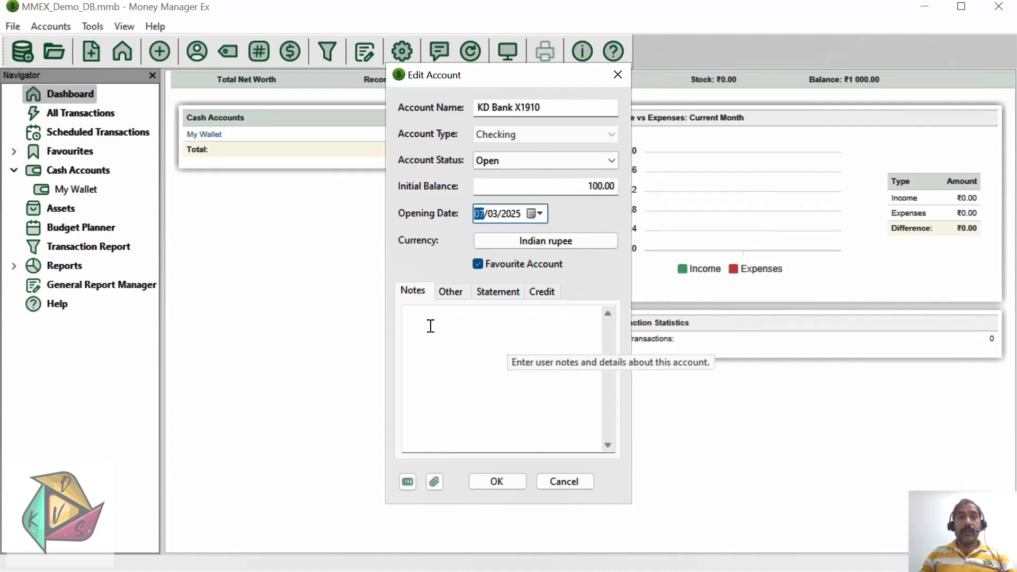
- Enter the bank account number under Other, review Statement and Credit settings, and save
left_click(451, 292)
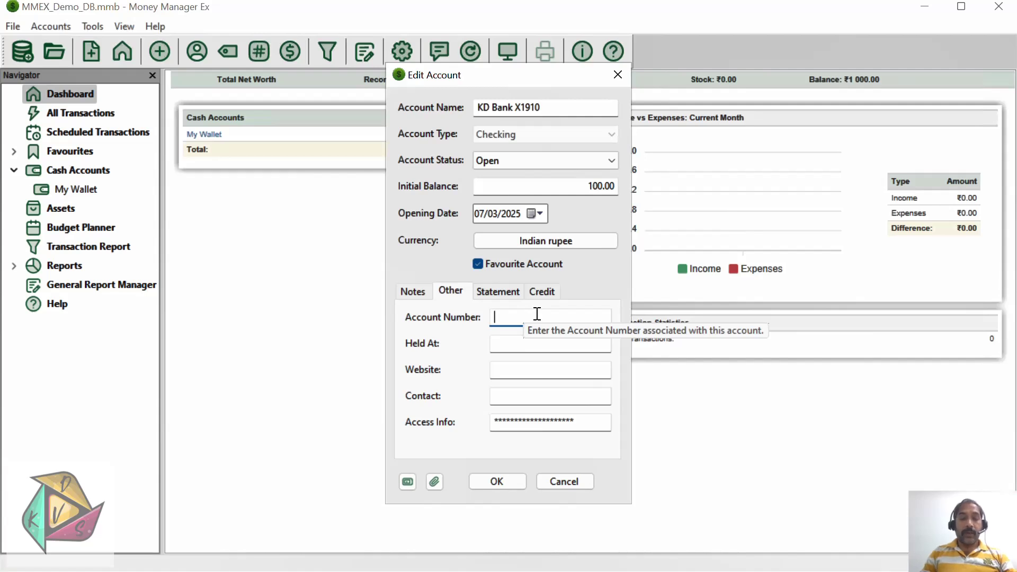
type("X1910")
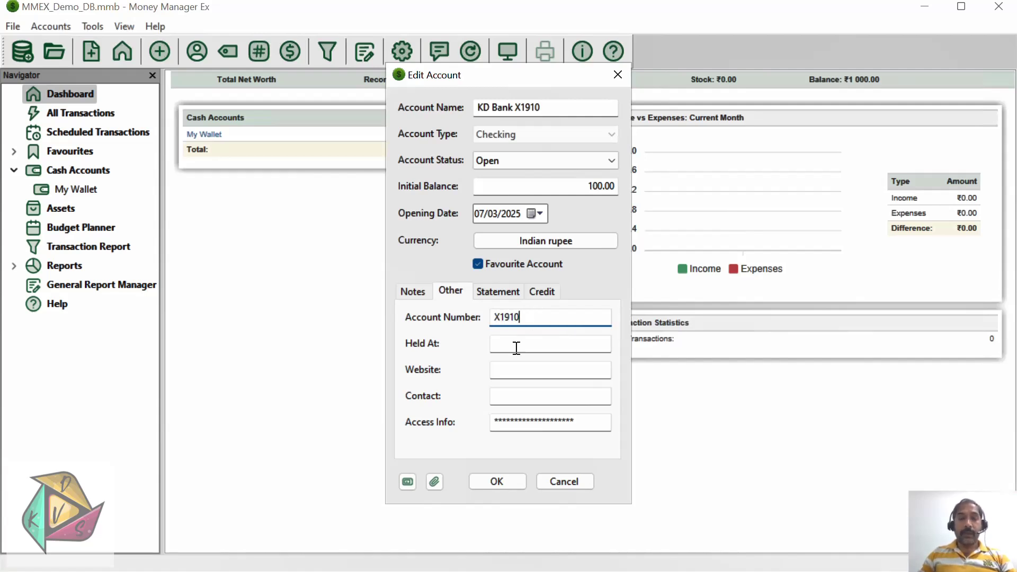
left_click(516, 347)
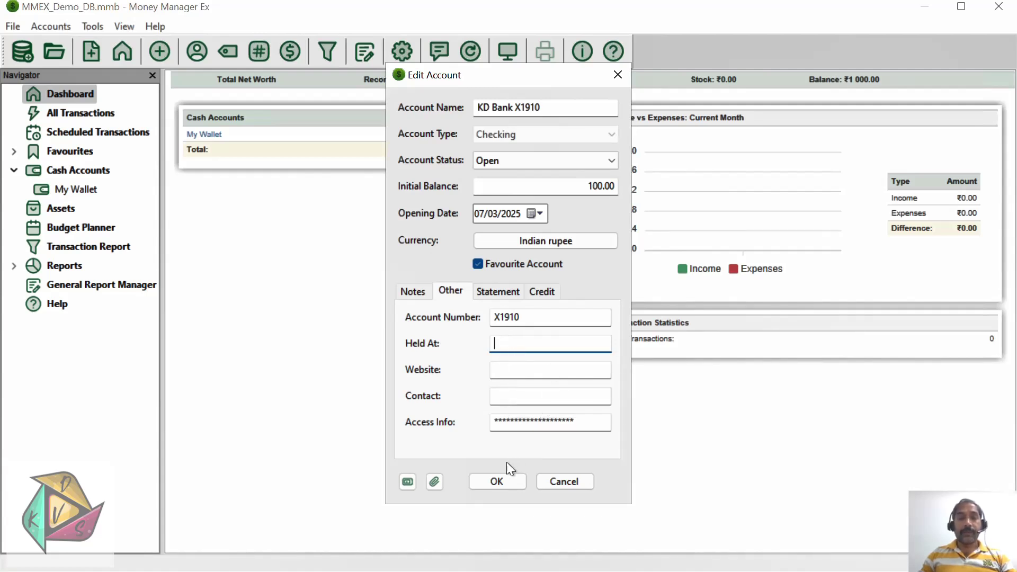
left_click(497, 293)
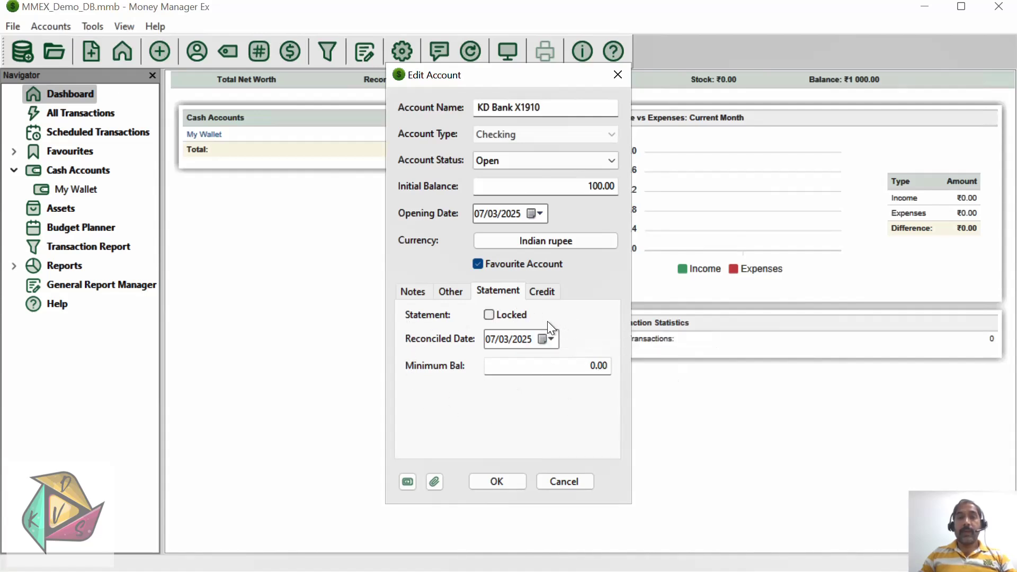
left_click(546, 291)
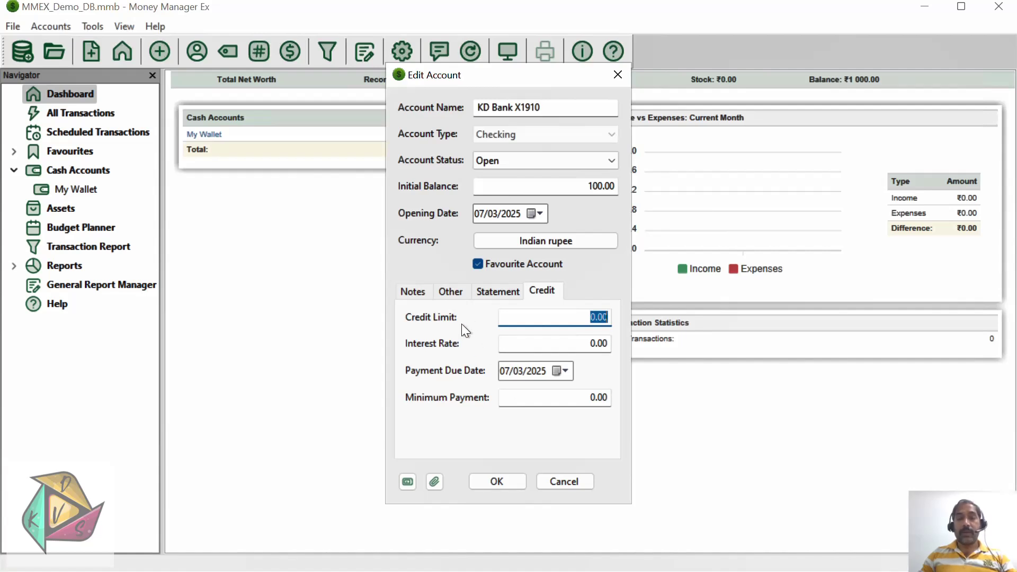
left_click(498, 483)
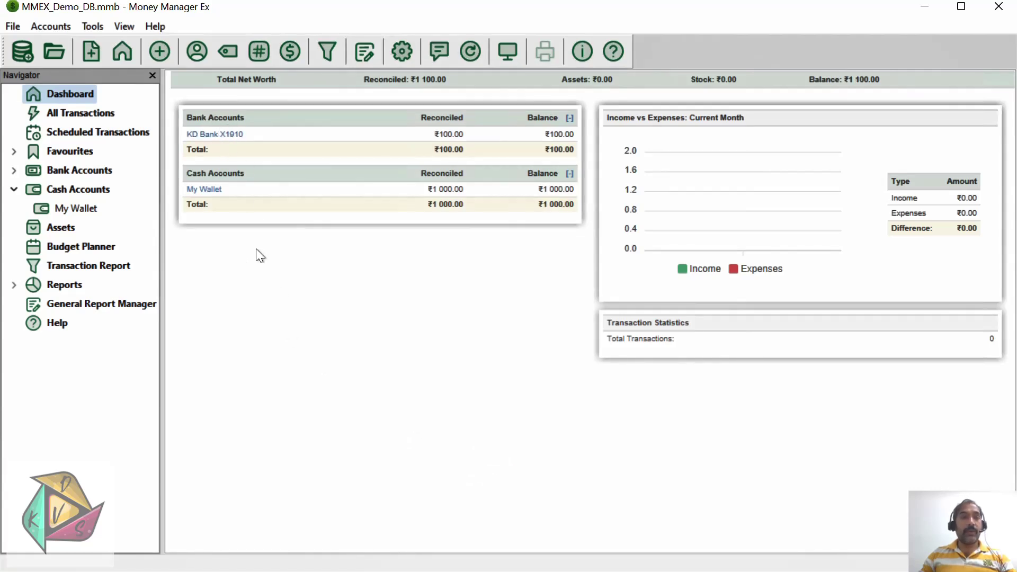
- Expand Bank Accounts in the Navigator to show KD Bank X1910
left_click(15, 169)
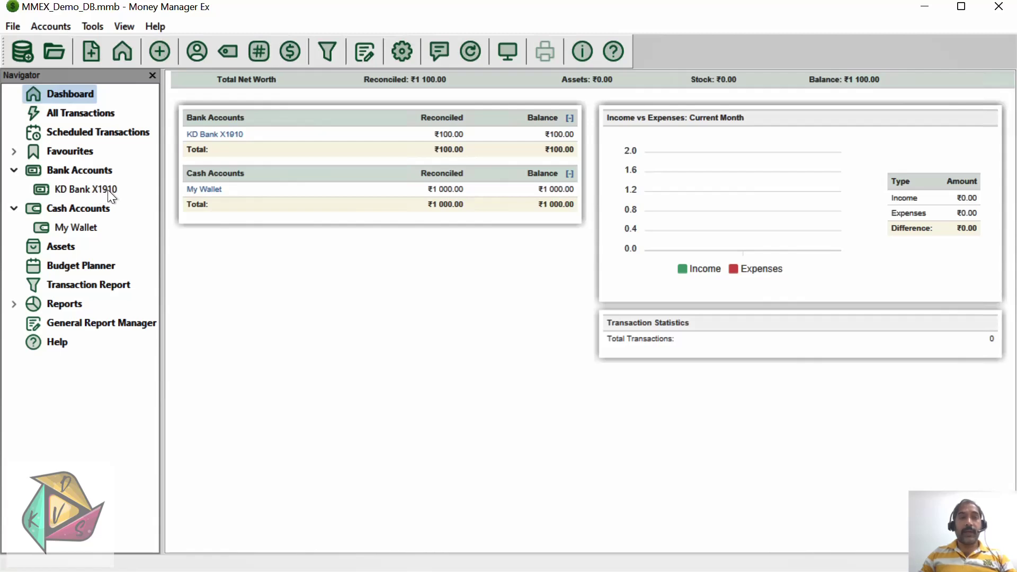
- Start a new account in the Add Account wizard with type Credit Card
left_click(93, 56)
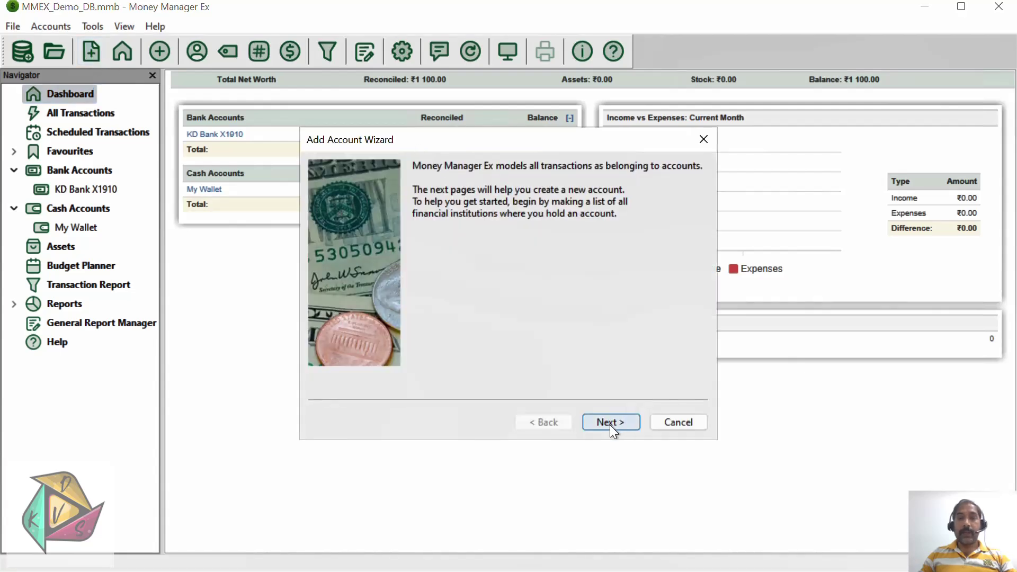
left_click(610, 423)
left_click(441, 190)
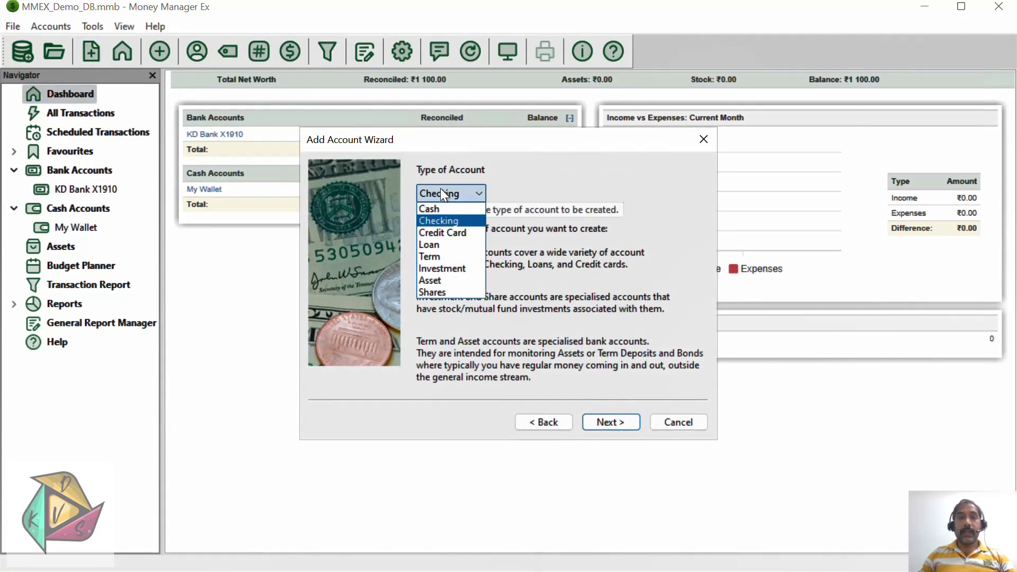
left_click(445, 231)
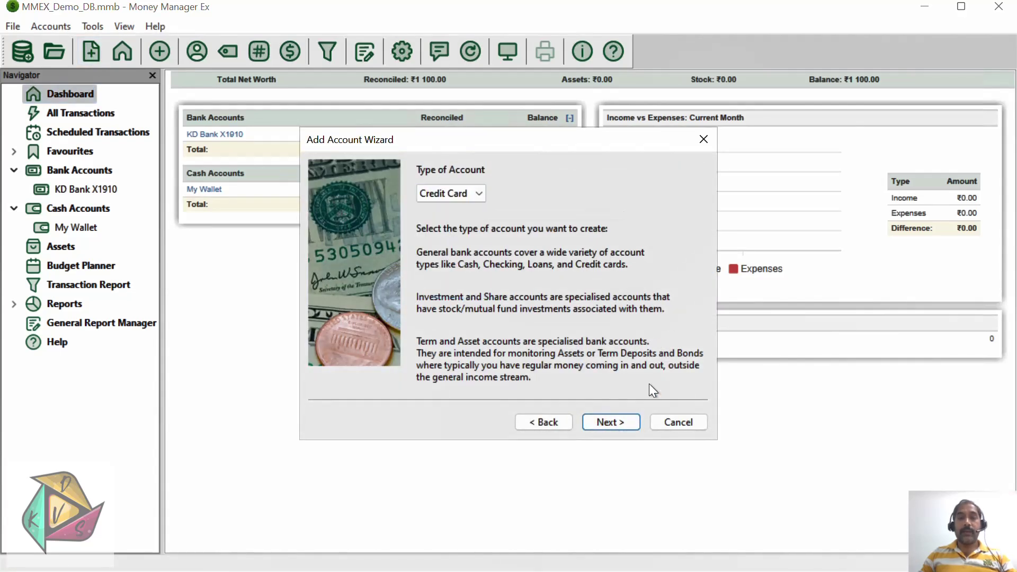
left_click(601, 427)
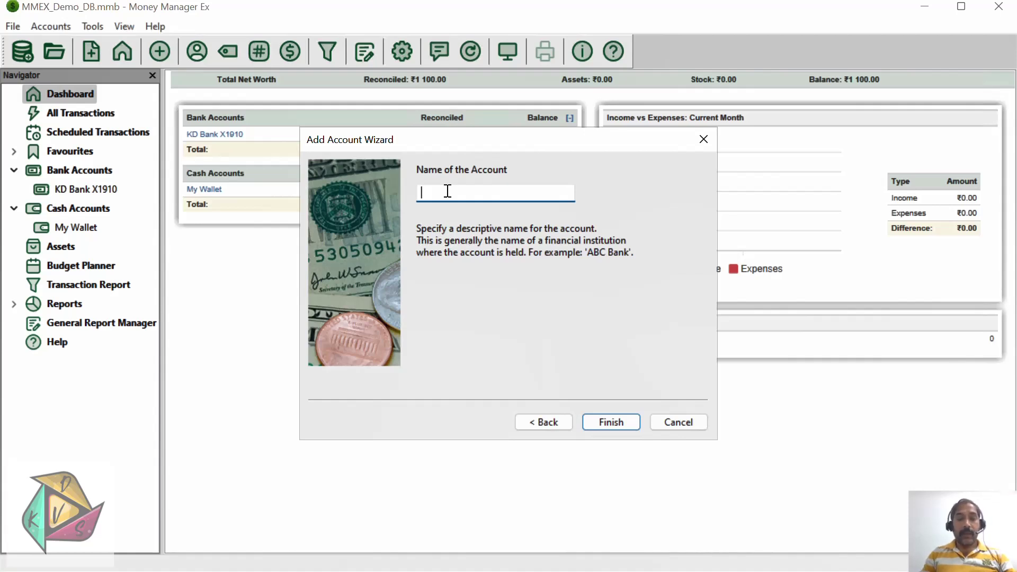
- Name the new credit card account 'KD Card X2000', fixing the typos
type("KD C")
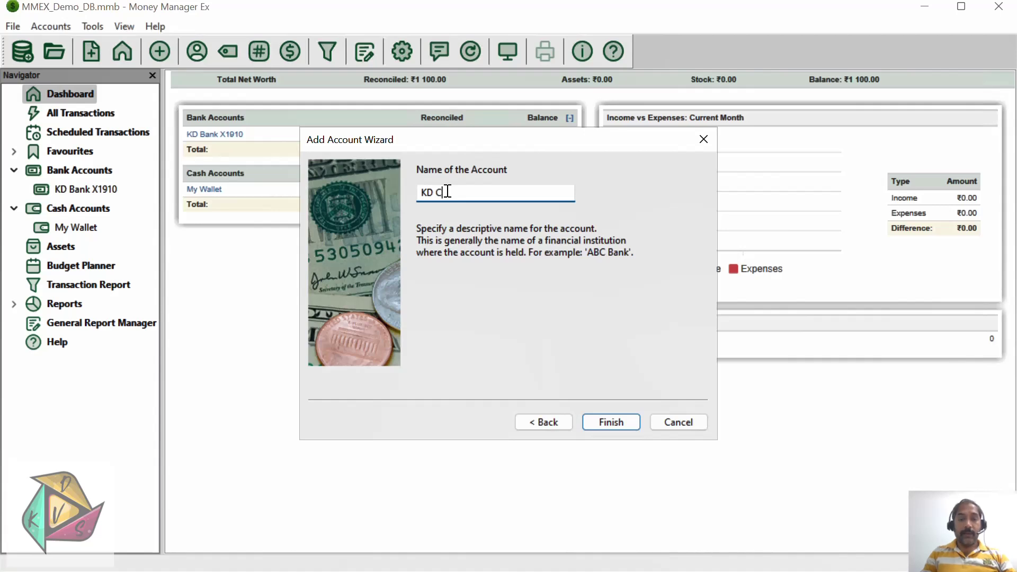
type("r")
key("BackSpace")
type(".Card")
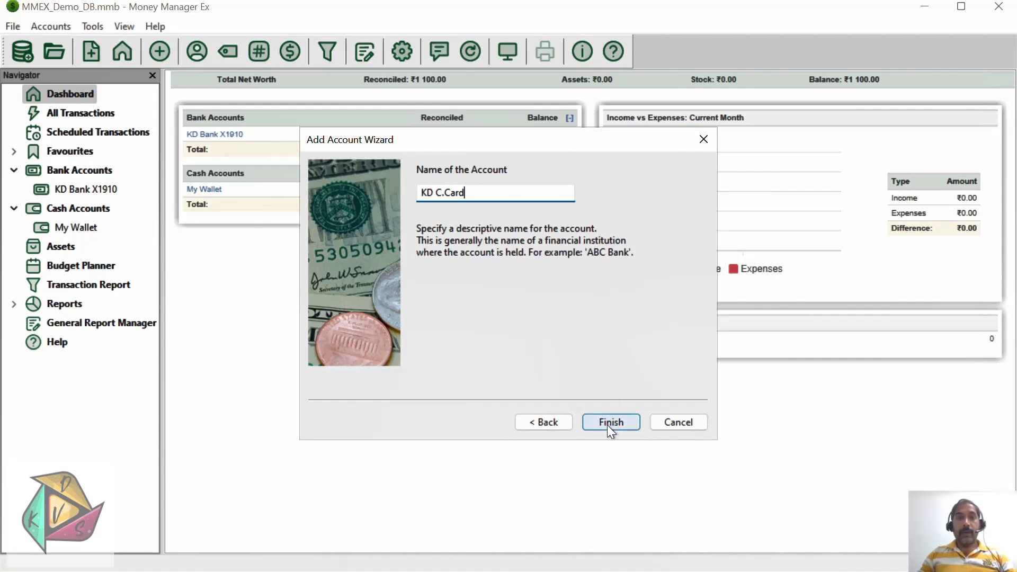
type("X")
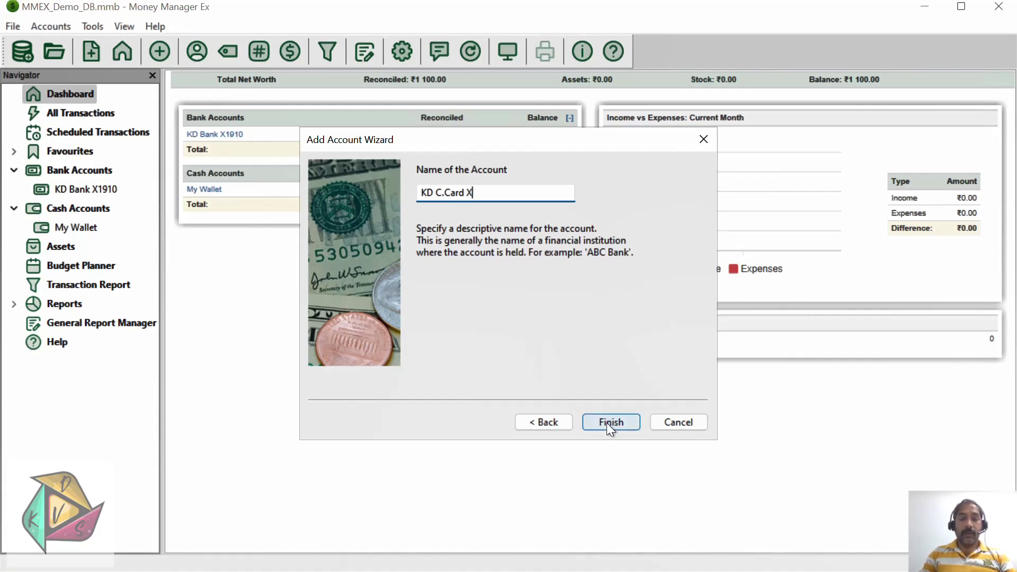
type("2000")
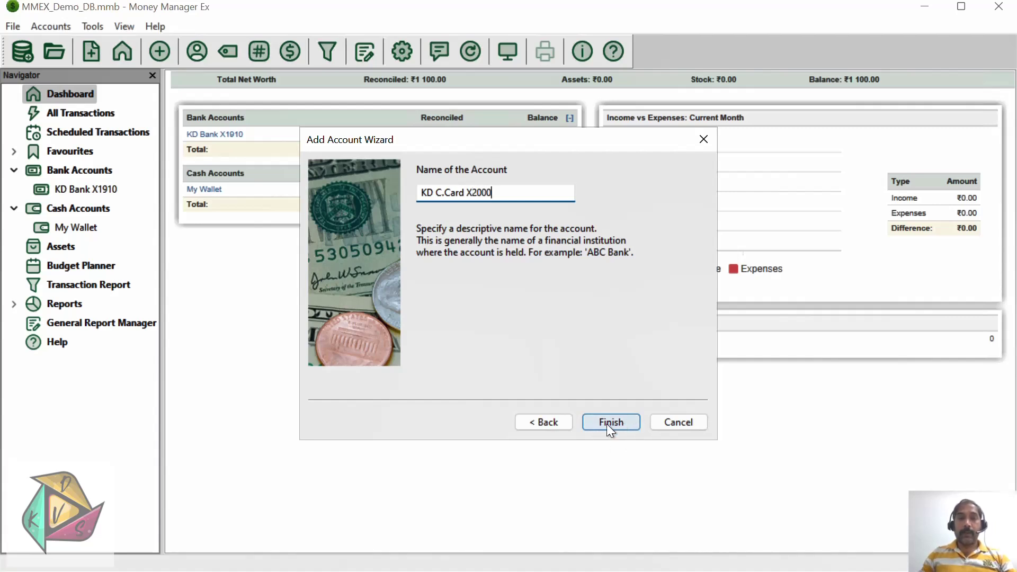
left_click(445, 194)
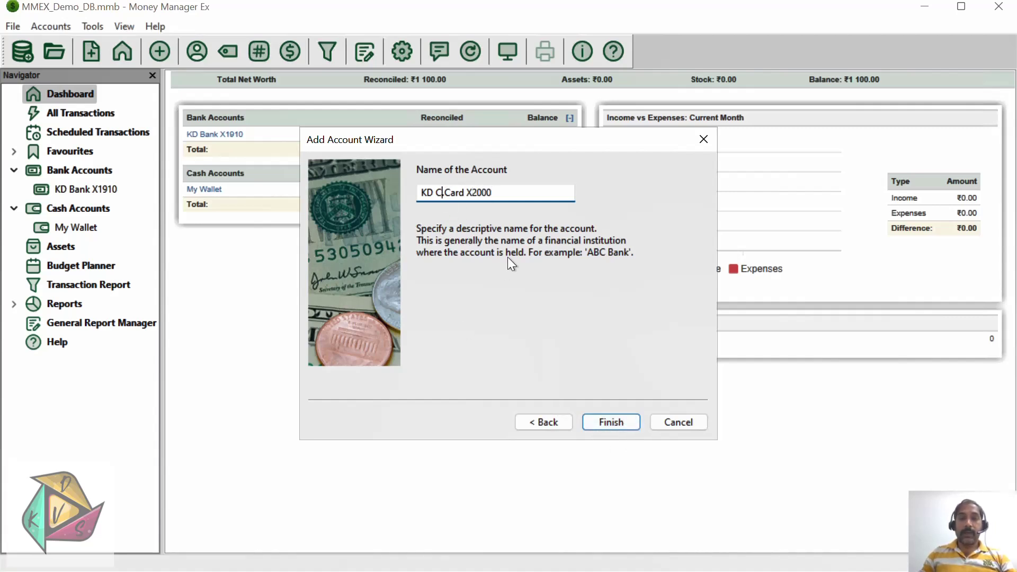
key("BackSpace")
key("BackSpace")
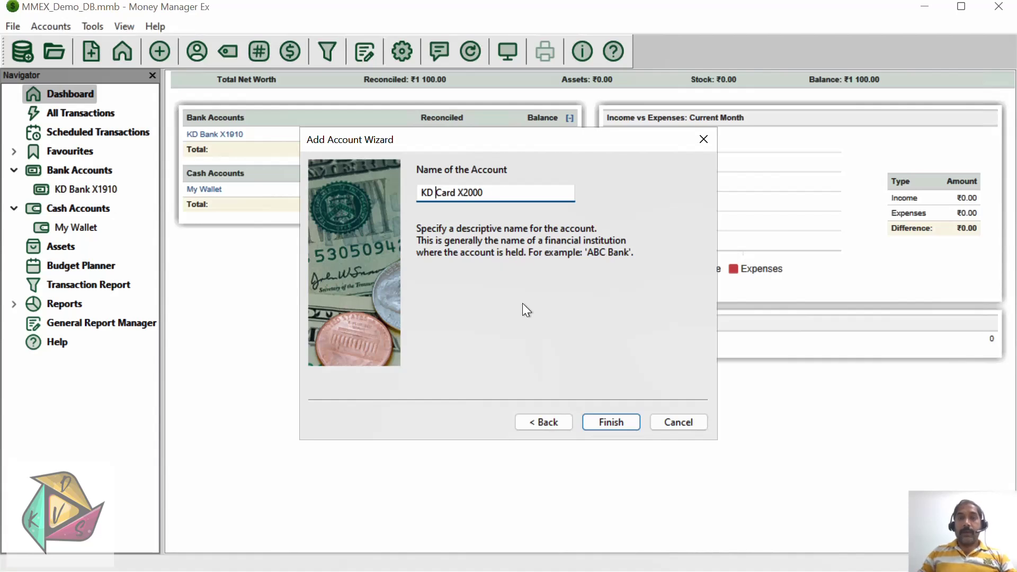
- Finish the wizard, enter the card number under Other, and select the initial balance
left_click(599, 419)
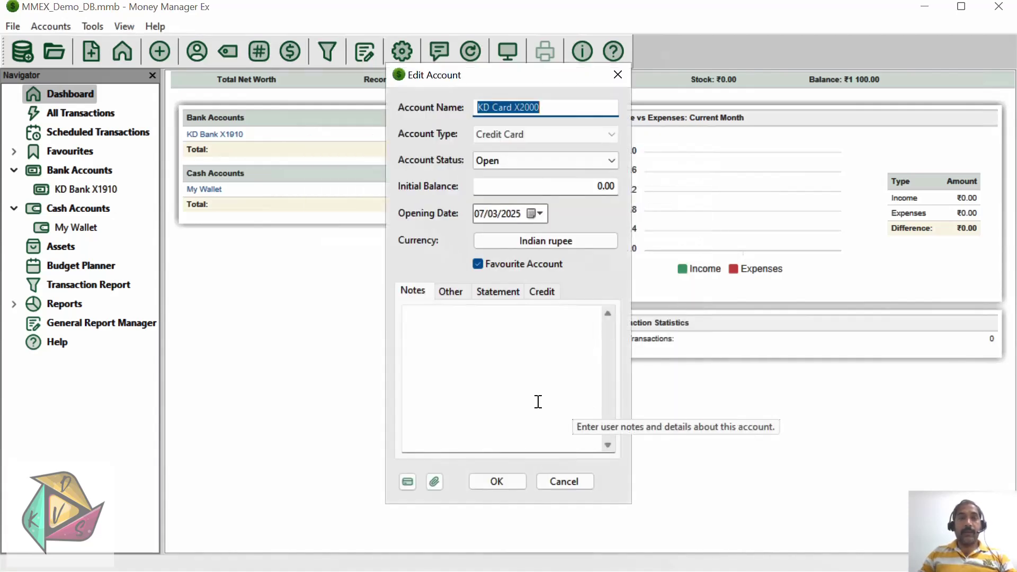
left_click(449, 291)
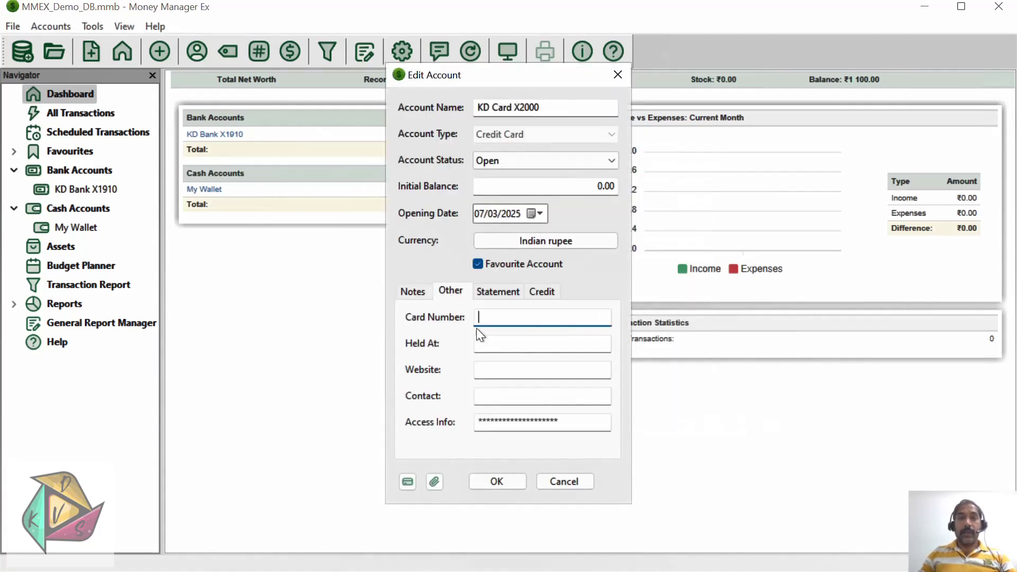
type("X")
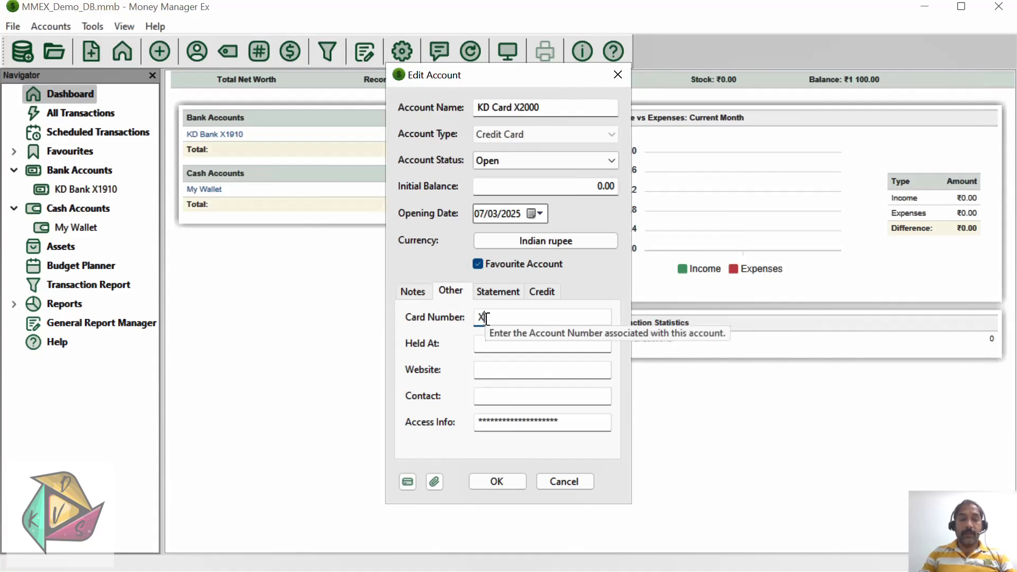
type("2000")
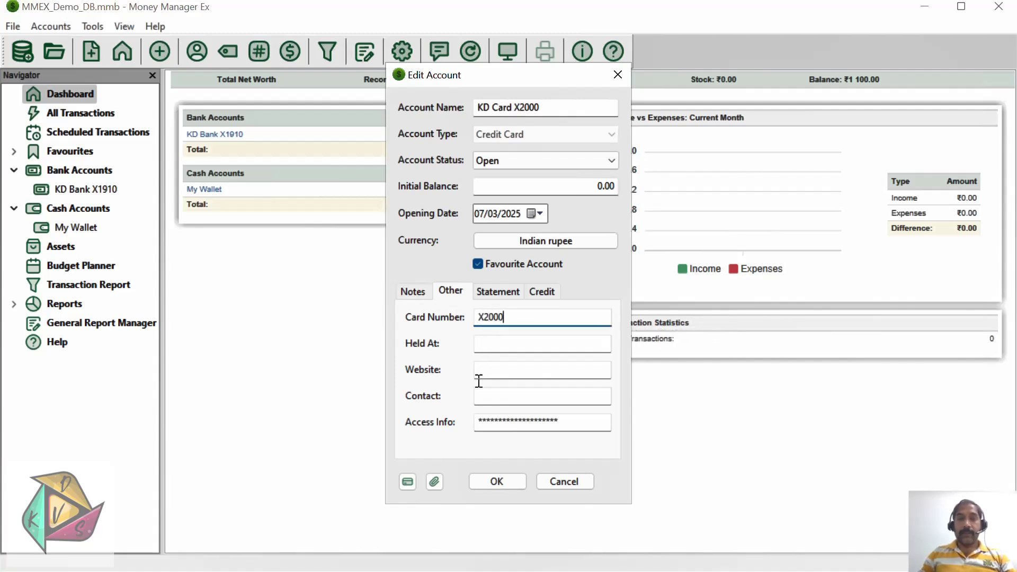
left_click(576, 187)
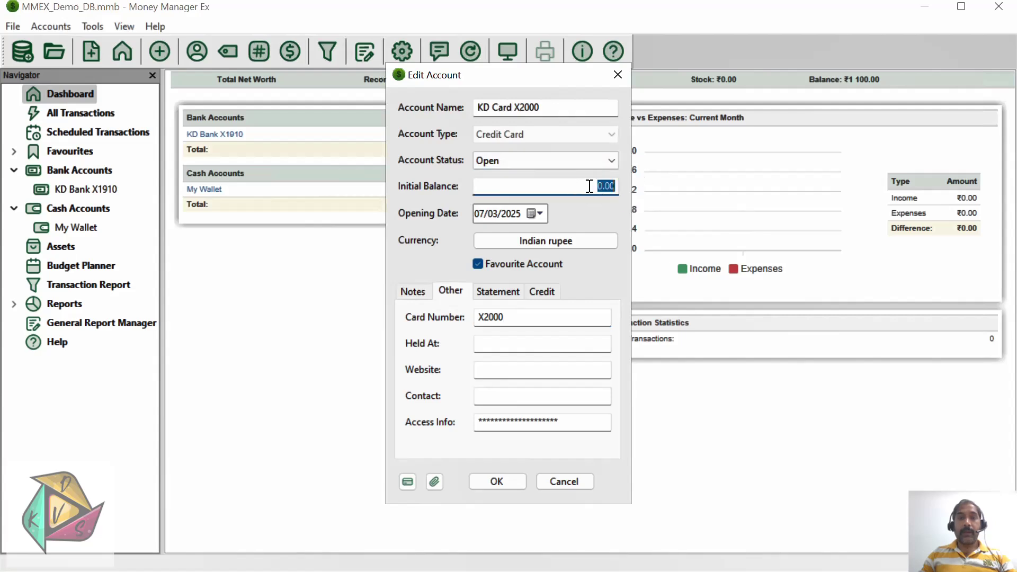
left_click(496, 482)
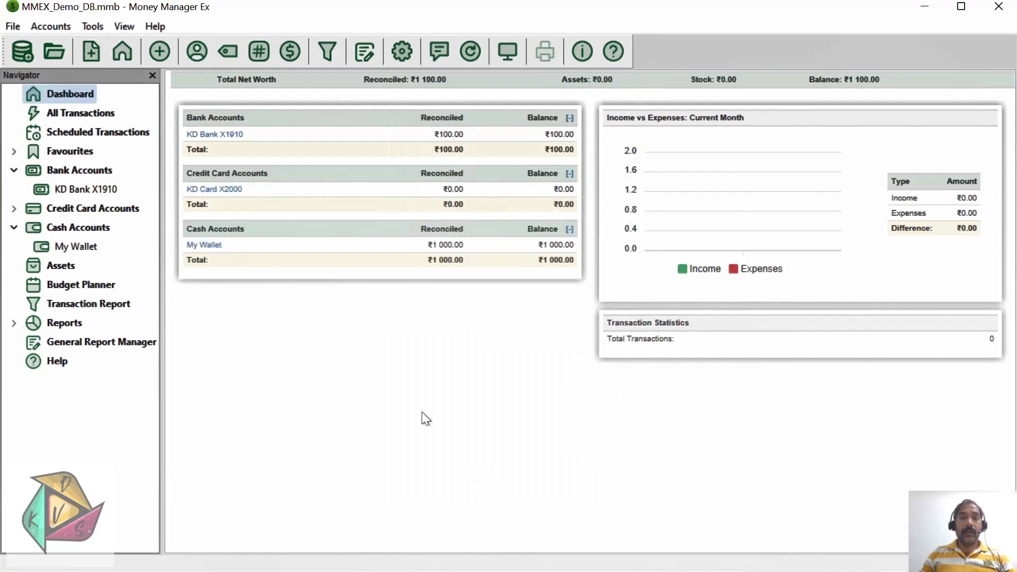